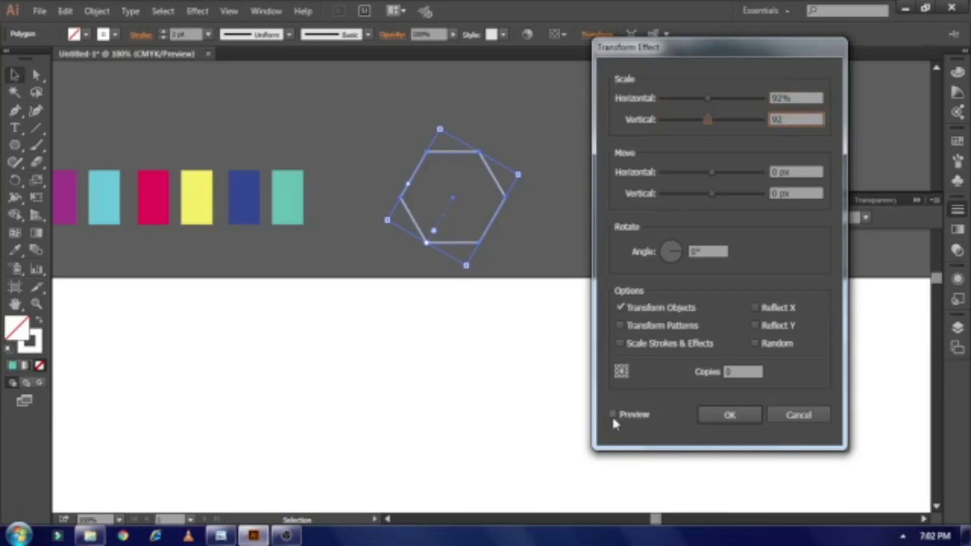
Step: Apply the Transform effect with scale 92%, angle 10 and 20 copies to make a spiral
{"action": "type", "text": "10"}
{"action": "key", "text": "Tab"}
{"action": "type", "text": "20"}
{"action": "left_click", "coordinate": [716, 418]}
Step: Thin the spiral's lines and duplicate the spiral hexagon below the original
{"action": "key", "text": "ctrl+plus"}
{"action": "left_click", "coordinate": [816, 221]}
{"action": "left_click_drag", "start_coordinate": [433, 250], "coordinate": [435, 434]}
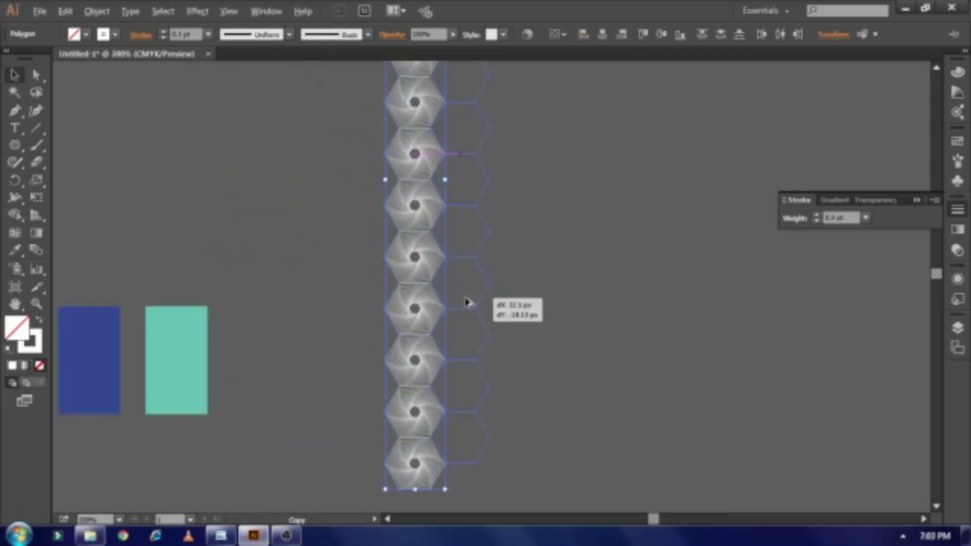
Step: Copy the hexagon column sideways into interlocking columns, repeating the copy with Ctrl+D
{"action": "left_click_drag", "start_coordinate": [467, 302], "coordinate": [466, 302]}
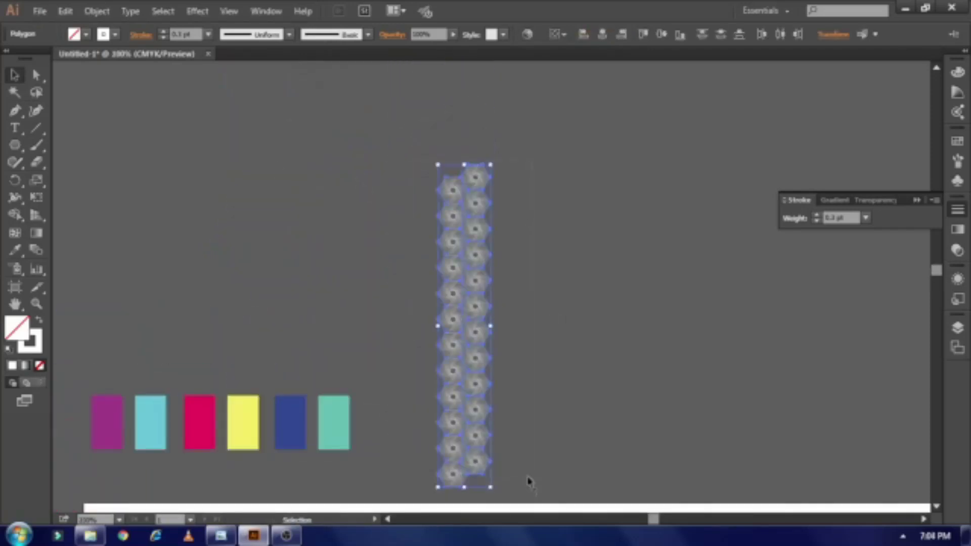
{"action": "left_click_drag", "start_coordinate": [533, 363], "coordinate": [516, 361]}
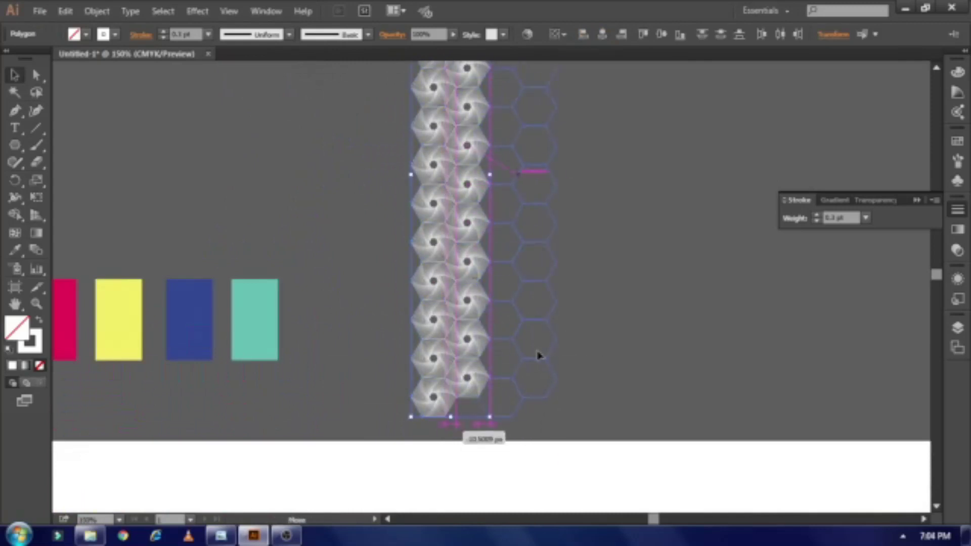
{"action": "left_click_drag", "start_coordinate": [357, 359], "coordinate": [419, 359]}
{"action": "key", "text": "ctrl+d"}
{"action": "key", "text": "ctrl+d"}
{"action": "key", "text": "ctrl+d"}
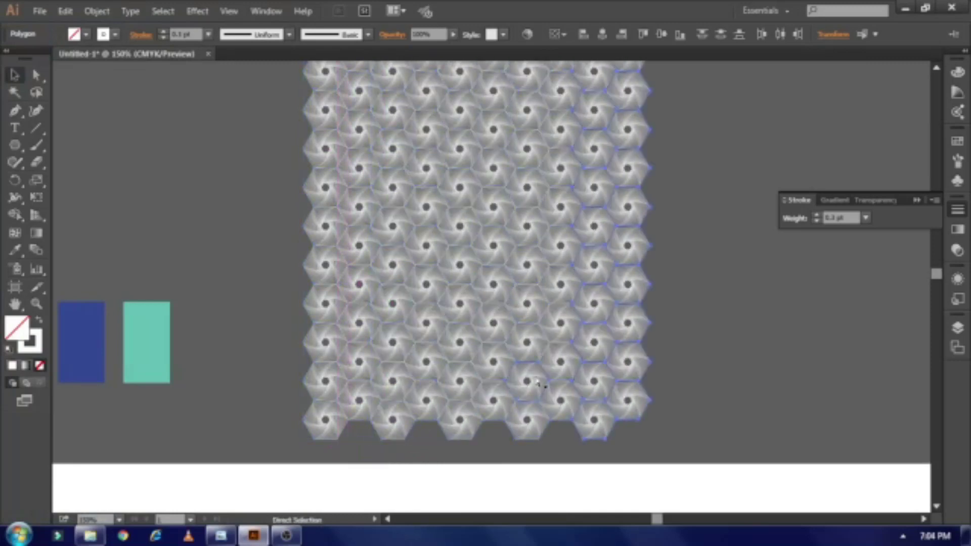
{"action": "key", "text": "ctrl+d"}
{"action": "key", "text": "ctrl+d"}
{"action": "key", "text": "ctrl+d"}
{"action": "key", "text": "ctrl+d"}
{"action": "key", "text": "ctrl+d"}
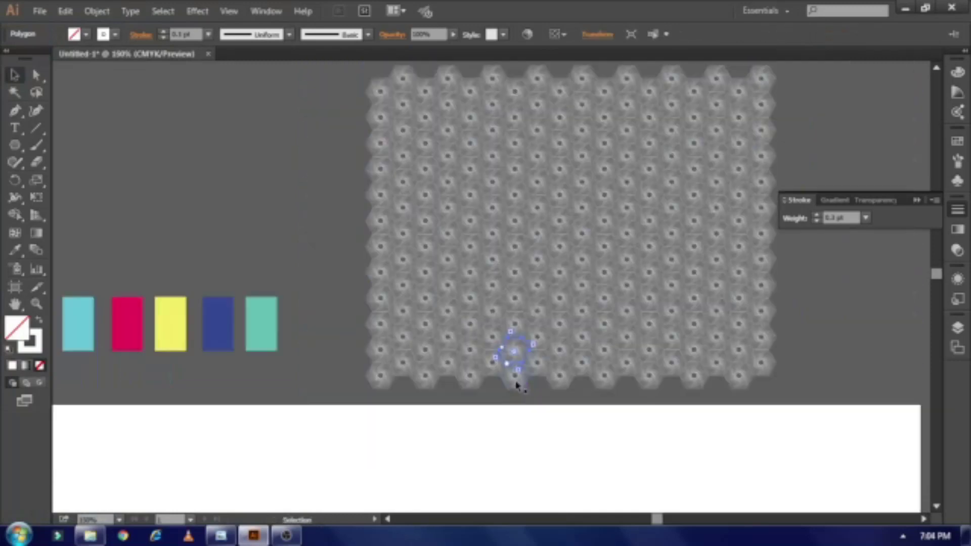
Step: Select the entire hexagon pattern, group it, then deselect
{"action": "scroll", "coordinate": [829, 387], "scroll_direction": "up", "scroll_amount": 3}
{"action": "key", "text": "ctrl+a"}
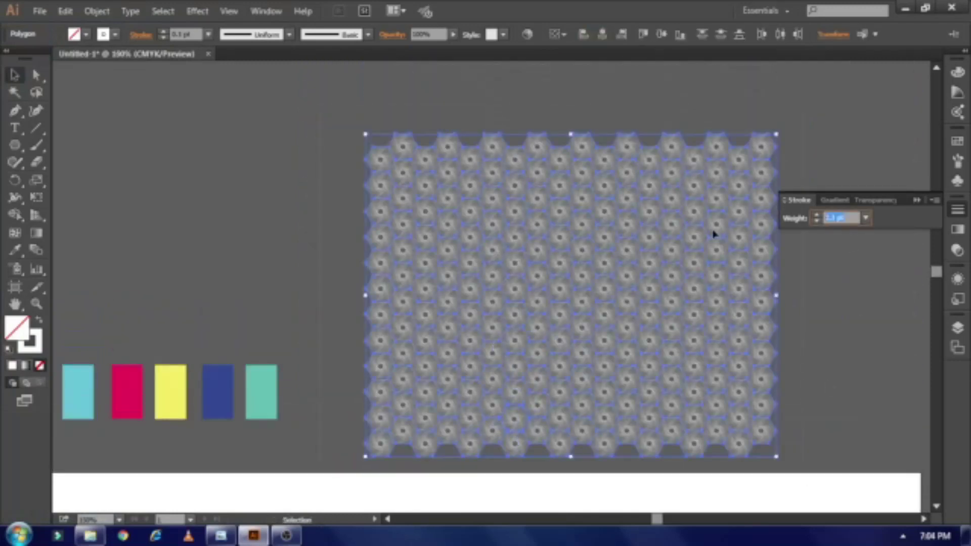
{"action": "right_click", "coordinate": [515, 115]}
{"action": "left_click", "coordinate": [343, 208]}
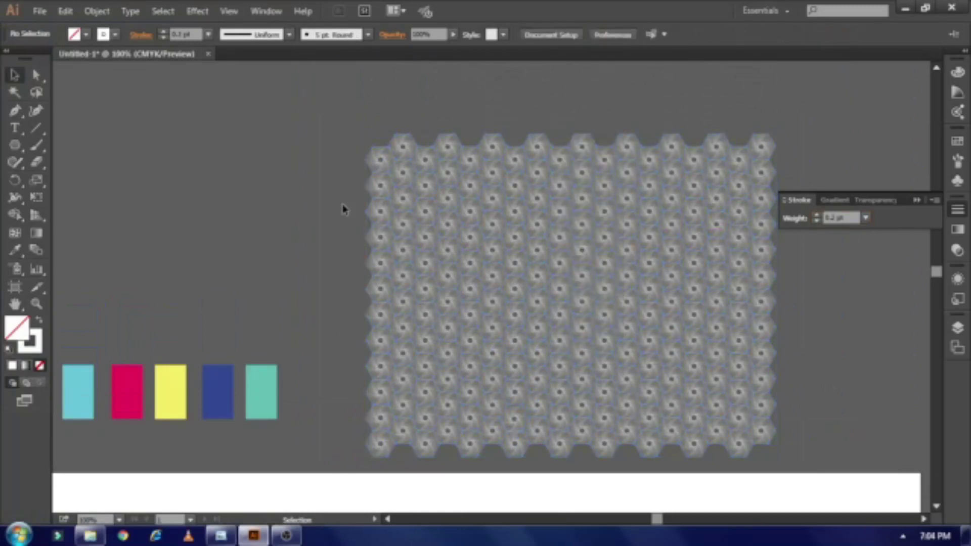
Step: Zoom out and draw a large rectangle over the artboard
{"action": "left_click", "coordinate": [464, 432]}
{"action": "key", "text": "ctrl+minus"}
{"action": "key", "text": "m"}
{"action": "scroll", "coordinate": [602, 405], "scroll_direction": "down", "scroll_amount": 5}
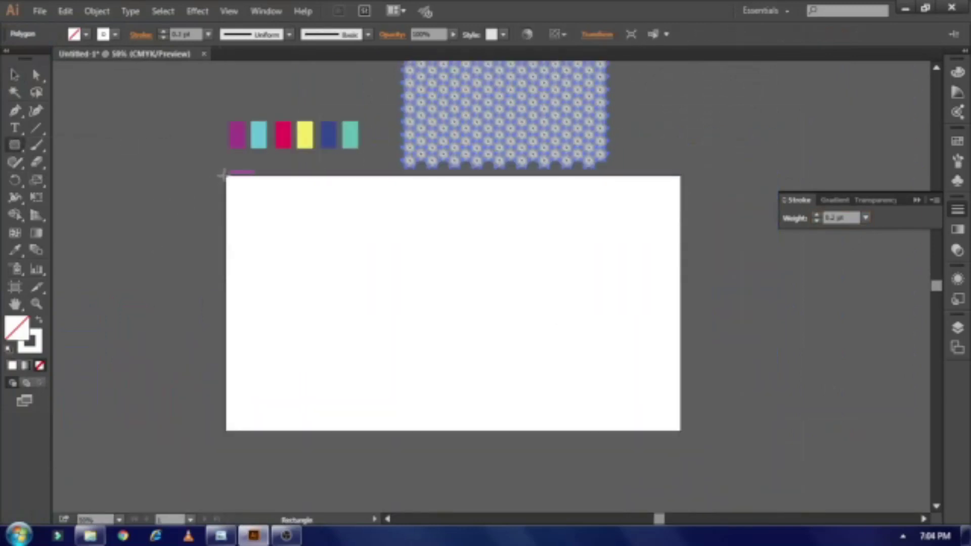
Step: Fill the rectangle with a gradient whose left stop is purple, angled diagonally
{"action": "left_click", "coordinate": [958, 229]}
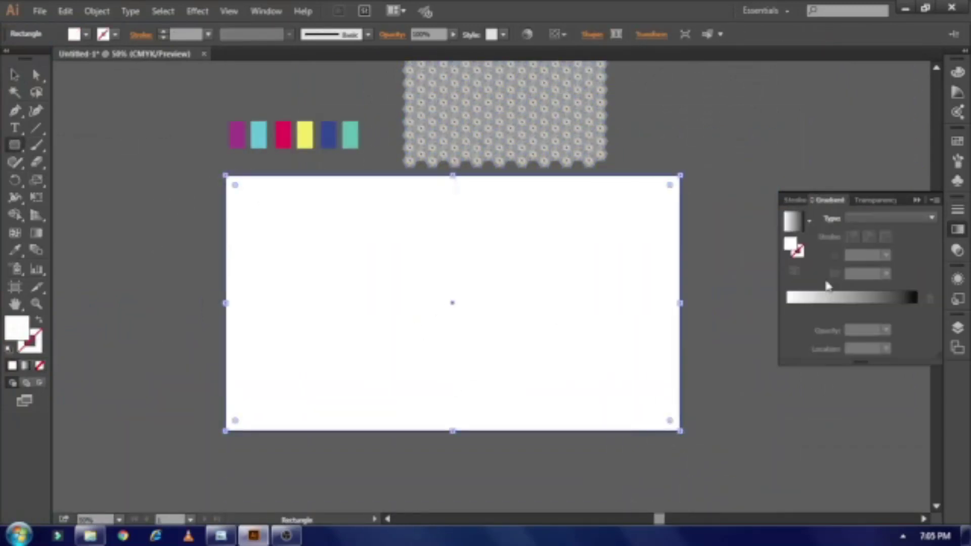
{"action": "left_click", "coordinate": [788, 310]}
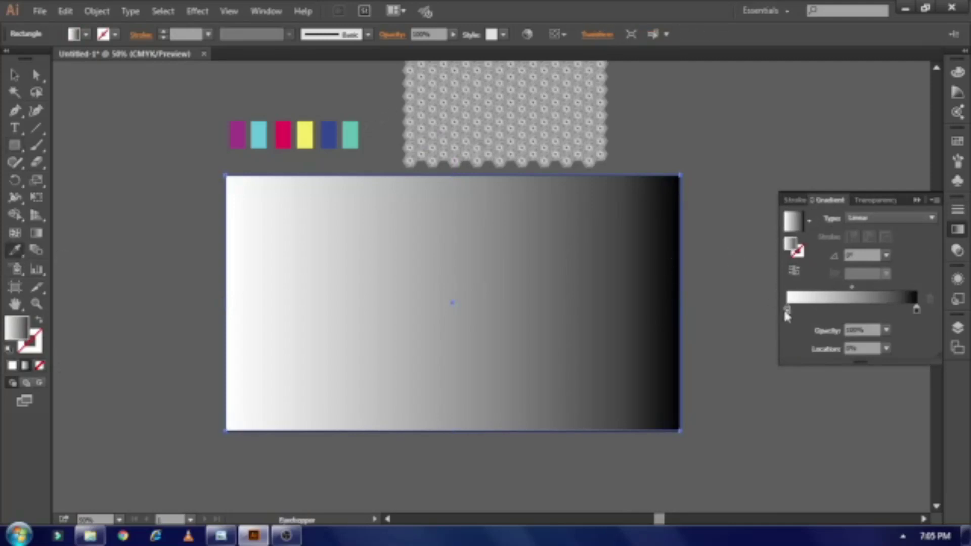
{"action": "left_click", "coordinate": [242, 130]}
{"action": "left_click", "coordinate": [788, 311]}
{"action": "left_click", "coordinate": [239, 132], "text": "shift"}
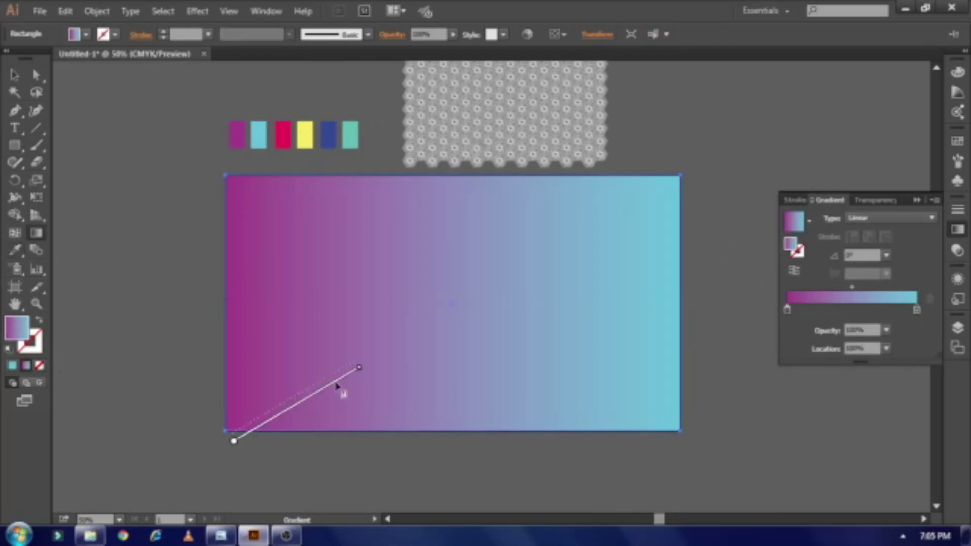
{"action": "left_click_drag", "start_coordinate": [336, 385], "coordinate": [677, 178]}
Step: Make the gradient run magenta to cyan, with the midpoint shifted left
{"action": "double_click", "coordinate": [788, 309]}
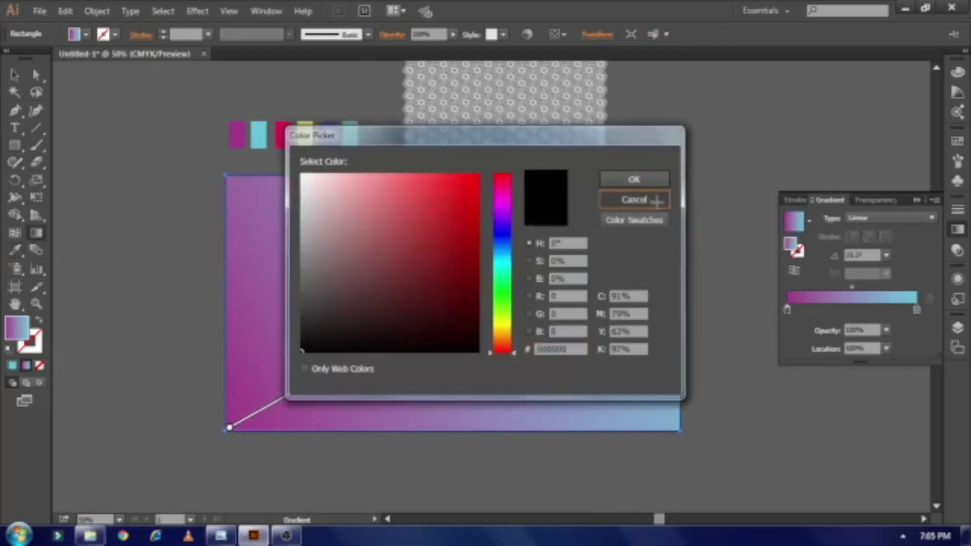
{"action": "left_click", "coordinate": [634, 200]}
{"action": "left_click", "coordinate": [730, 384]}
{"action": "left_click", "coordinate": [824, 354]}
{"action": "left_click", "coordinate": [916, 313]}
{"action": "double_click", "coordinate": [916, 310]}
{"action": "left_click", "coordinate": [805, 362]}
{"action": "left_click", "coordinate": [733, 362]}
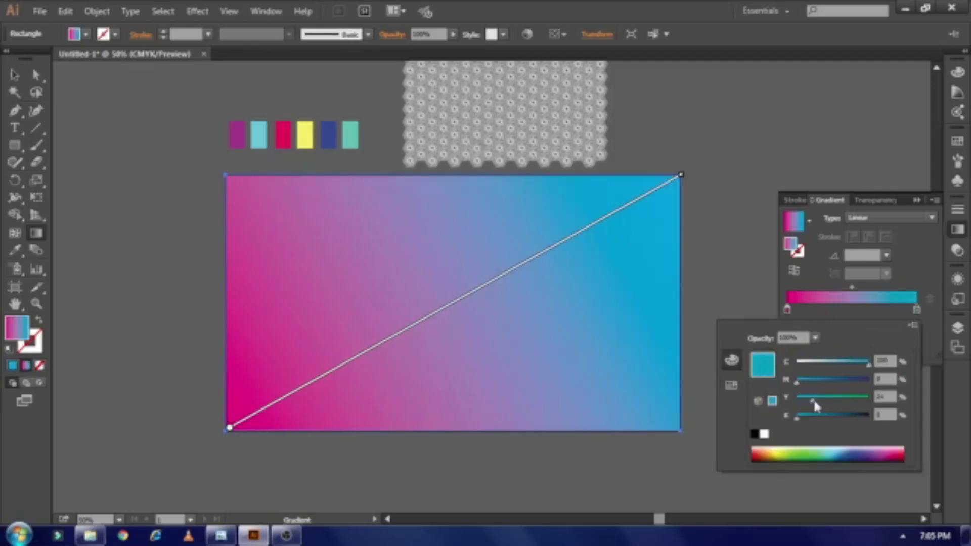
{"action": "left_click_drag", "start_coordinate": [852, 286], "coordinate": [846, 287]}
{"action": "scroll", "coordinate": [554, 273], "scroll_direction": "up", "scroll_amount": 3}
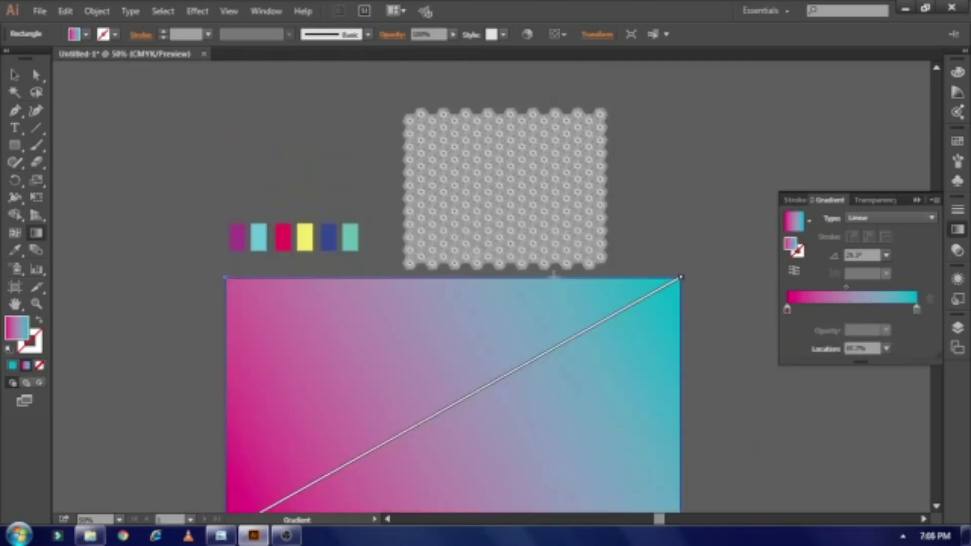
Step: Move the hexagon pattern onto the rectangle, bring it to front, and enlarge it
{"action": "key", "text": "v"}
{"action": "left_click", "coordinate": [611, 268]}
{"action": "left_click_drag", "start_coordinate": [602, 265], "coordinate": [382, 383]}
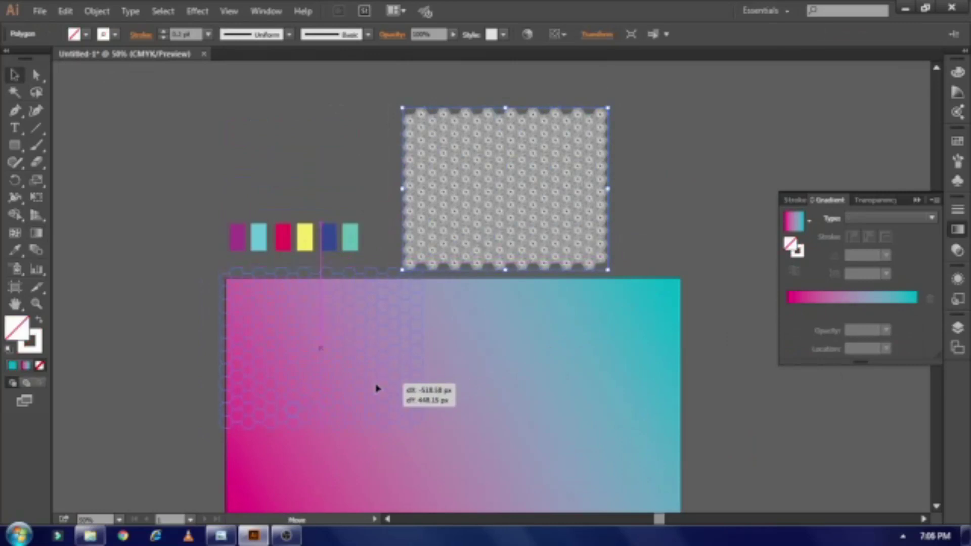
{"action": "scroll", "coordinate": [377, 388], "scroll_direction": "down", "scroll_amount": 3}
{"action": "right_click", "coordinate": [379, 284]}
{"action": "left_click", "coordinate": [562, 404]}
{"action": "mouse_move", "coordinate": [422, 325]}
{"action": "left_mouse_down"}
{"action": "mouse_move", "coordinate": [678, 469]}
{"action": "mouse_move", "coordinate": [660, 461]}
{"action": "left_mouse_up"}
{"action": "left_click", "coordinate": [127, 260]}
Step: Darken the left gradient stop to deep indigo by raising its C slider
{"action": "key", "text": "ctrl+plus"}
{"action": "key", "text": "ctrl+plus"}
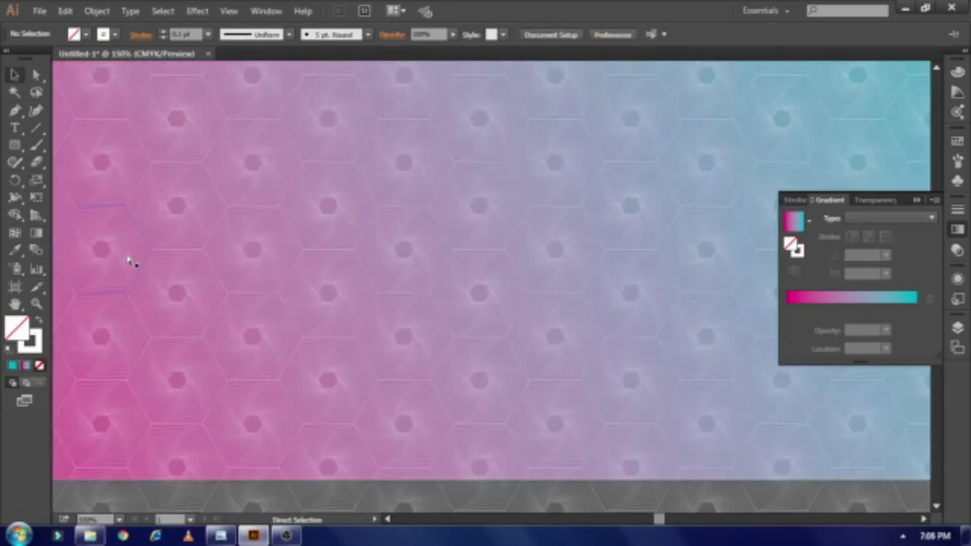
{"action": "key", "text": "ctrl+plus"}
{"action": "key", "text": "ctrl+plus"}
{"action": "key", "text": "ctrl+plus"}
{"action": "key", "text": "ctrl+plus"}
{"action": "key", "text": "ctrl+minus"}
{"action": "key", "text": "ctrl+minus"}
{"action": "key", "text": "ctrl+minus"}
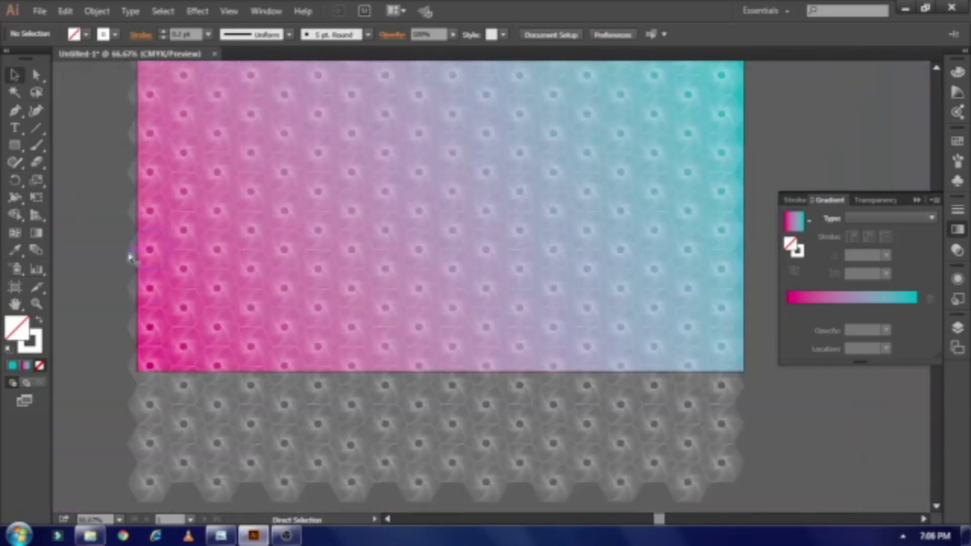
{"action": "key", "text": "ctrl+minus"}
{"action": "left_click", "coordinate": [679, 114]}
{"action": "double_click", "coordinate": [787, 310]}
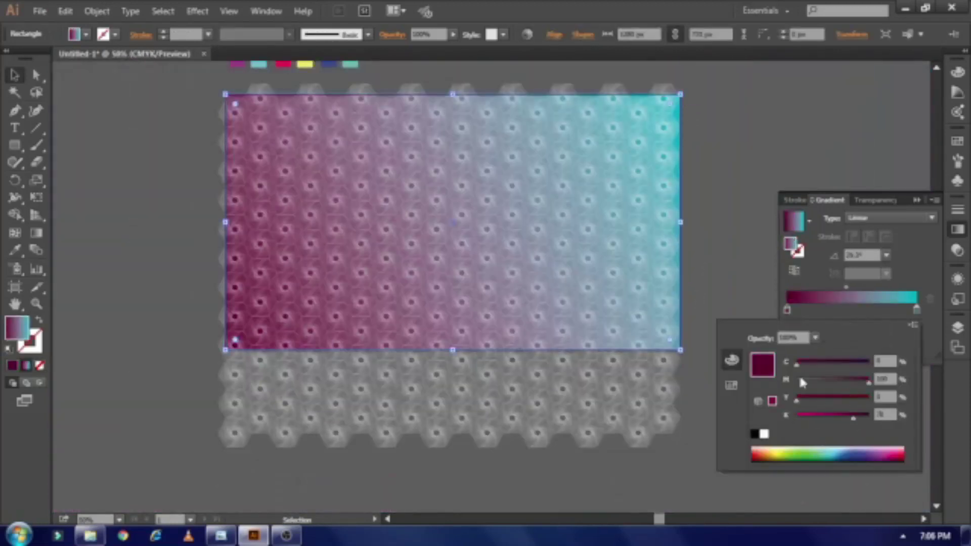
{"action": "left_click_drag", "start_coordinate": [797, 363], "coordinate": [870, 363]}
{"action": "key", "text": "Escape"}
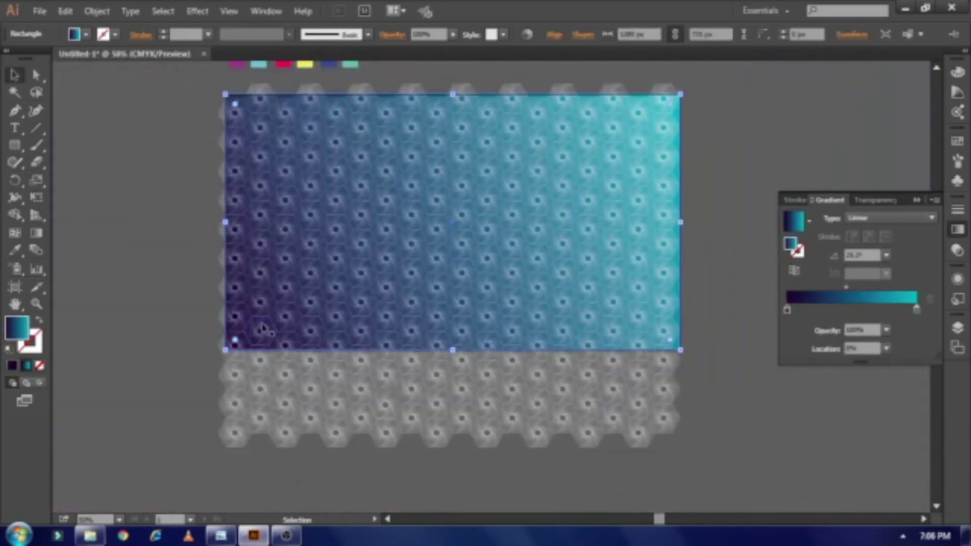
{"action": "left_click", "coordinate": [695, 329]}
{"action": "scroll", "coordinate": [57, 169], "scroll_direction": "up", "scroll_amount": 2}
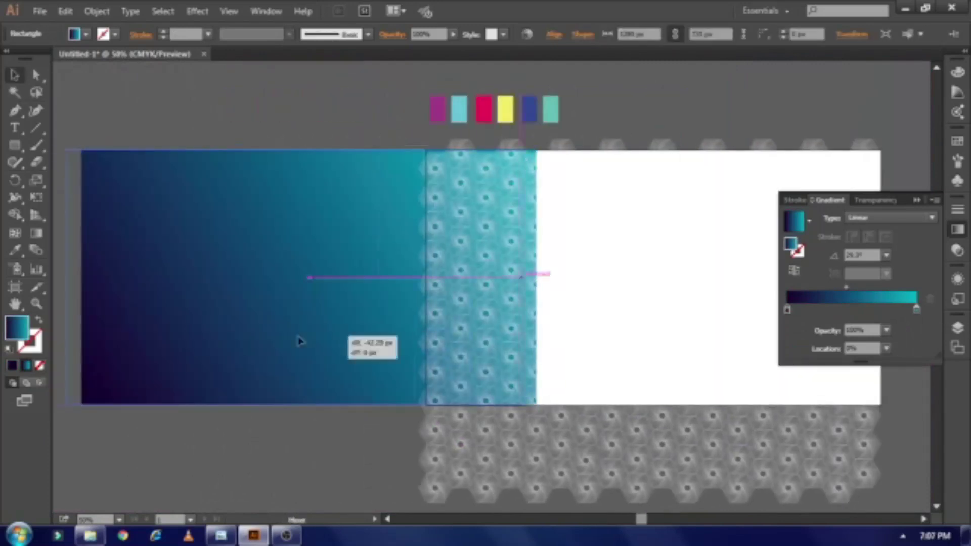
Step: Reposition the gradient rectangle and hexagon grid so the grid sits over the rectangle
{"action": "mouse_move", "coordinate": [684, 315]}
{"action": "left_mouse_down"}
{"action": "mouse_move", "coordinate": [207, 151]}
{"action": "mouse_move", "coordinate": [708, 459]}
{"action": "left_mouse_up"}
{"action": "left_click_drag", "start_coordinate": [687, 406], "coordinate": [698, 422]}
{"action": "right_click", "coordinate": [600, 189]}
{"action": "scroll", "coordinate": [293, 342], "scroll_direction": "up", "scroll_amount": 2}
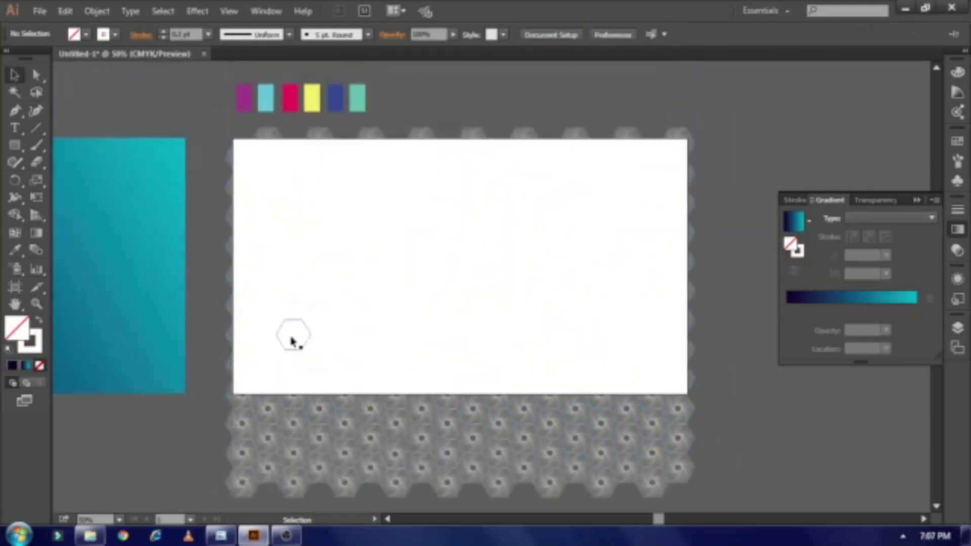
{"action": "left_click_drag", "start_coordinate": [292, 341], "coordinate": [618, 309]}
{"action": "key", "text": "ctrl+minus"}
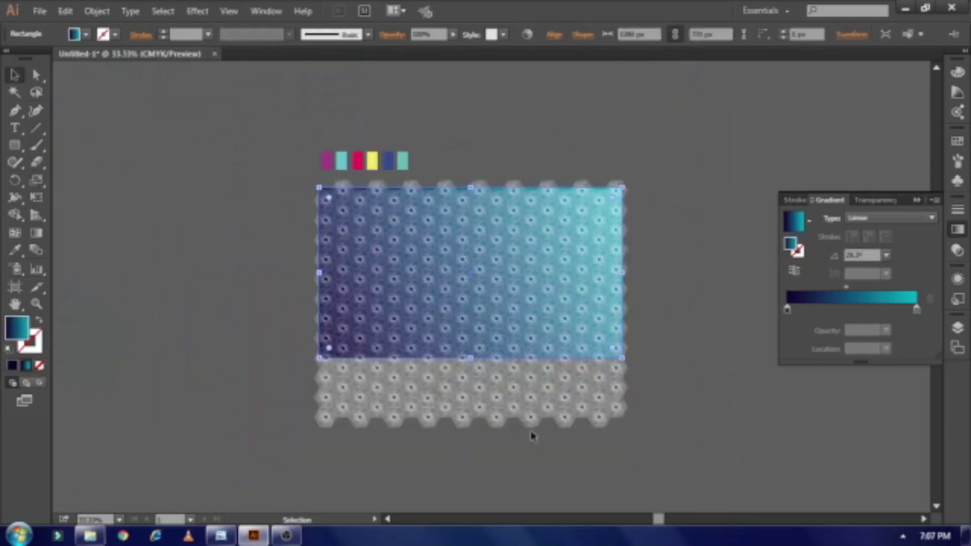
{"action": "scroll", "coordinate": [531, 433], "scroll_direction": "right", "scroll_amount": 3}
{"action": "mouse_move", "coordinate": [368, 416]}
{"action": "left_mouse_down"}
{"action": "mouse_move", "coordinate": [652, 311]}
{"action": "mouse_move", "coordinate": [672, 319]}
{"action": "left_mouse_up"}
{"action": "scroll", "coordinate": [404, 370], "scroll_direction": "up", "scroll_amount": 2}
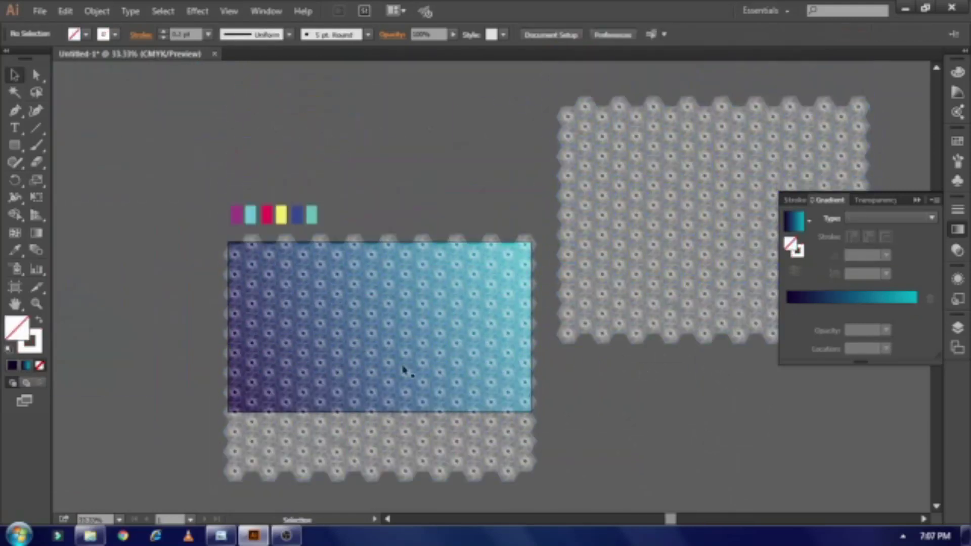
{"action": "key", "text": "ctrl+plus"}
{"action": "left_click_drag", "start_coordinate": [358, 459], "coordinate": [356, 442]}
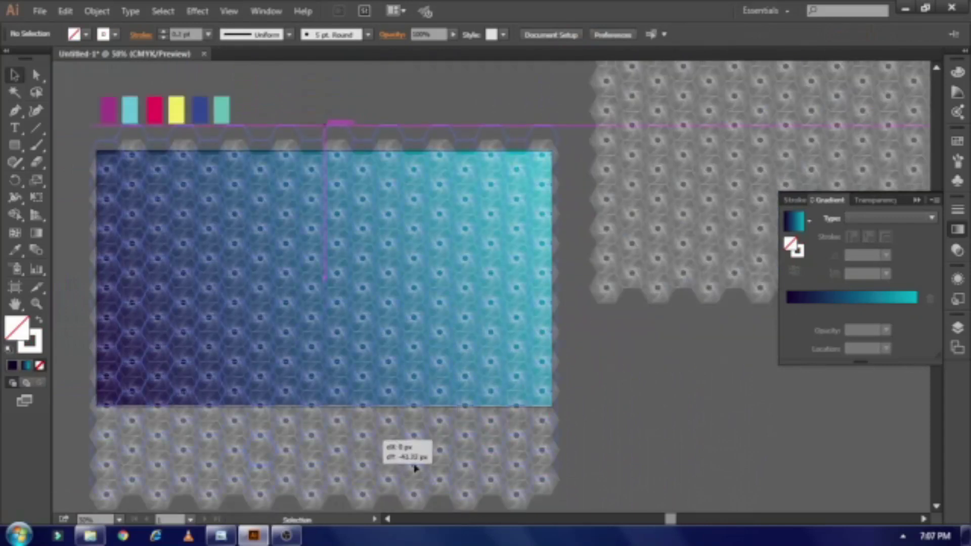
{"action": "left_click_drag", "start_coordinate": [415, 469], "coordinate": [414, 467]}
Step: Bring the hexagon grid to front, lower its opacity, and give it a lighter blend mode
{"action": "key", "text": "m"}
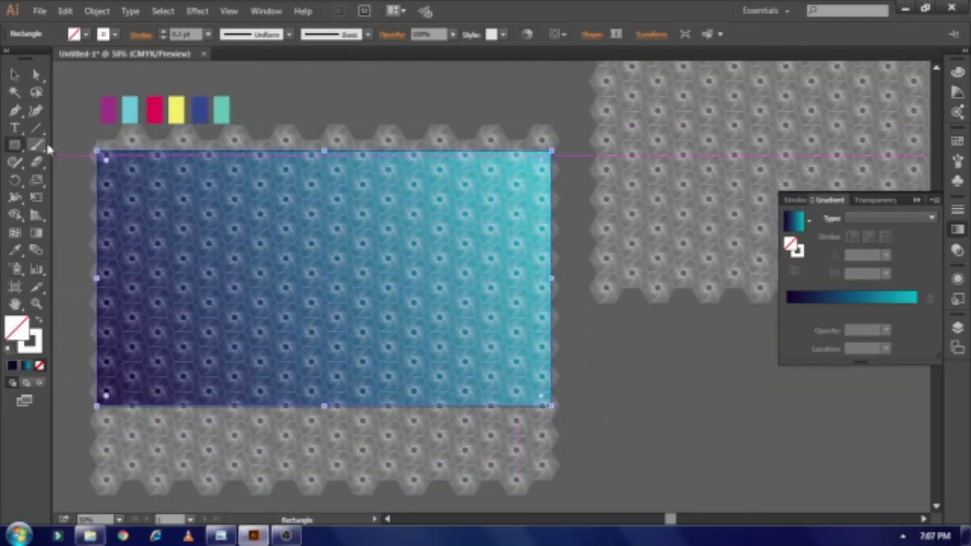
{"action": "right_click", "coordinate": [473, 347]}
{"action": "key", "text": "Escape"}
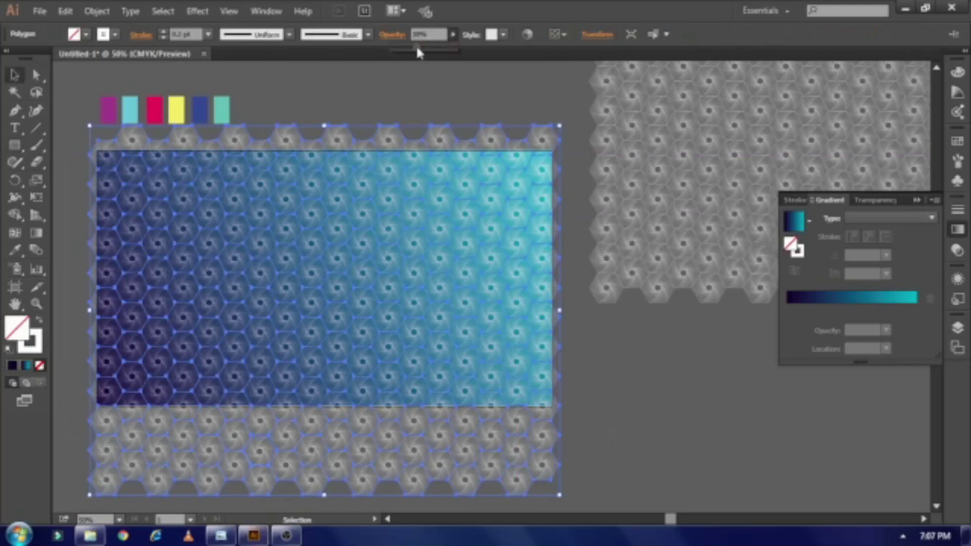
{"action": "left_click", "coordinate": [417, 49]}
{"action": "left_click", "coordinate": [958, 249]}
{"action": "left_click", "coordinate": [814, 218]}
{"action": "left_click", "coordinate": [812, 251]}
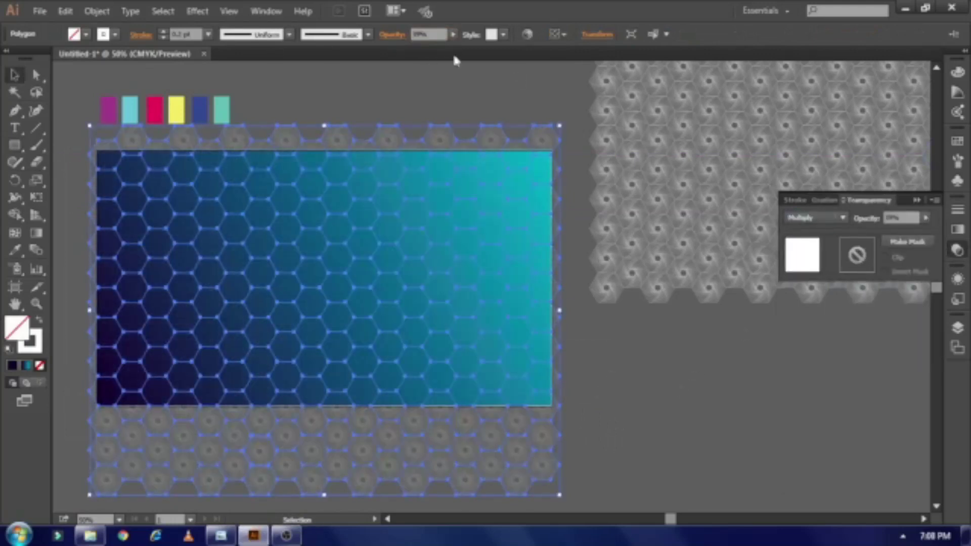
{"action": "left_click", "coordinate": [842, 217]}
{"action": "left_click", "coordinate": [810, 359]}
{"action": "left_click", "coordinate": [652, 381]}
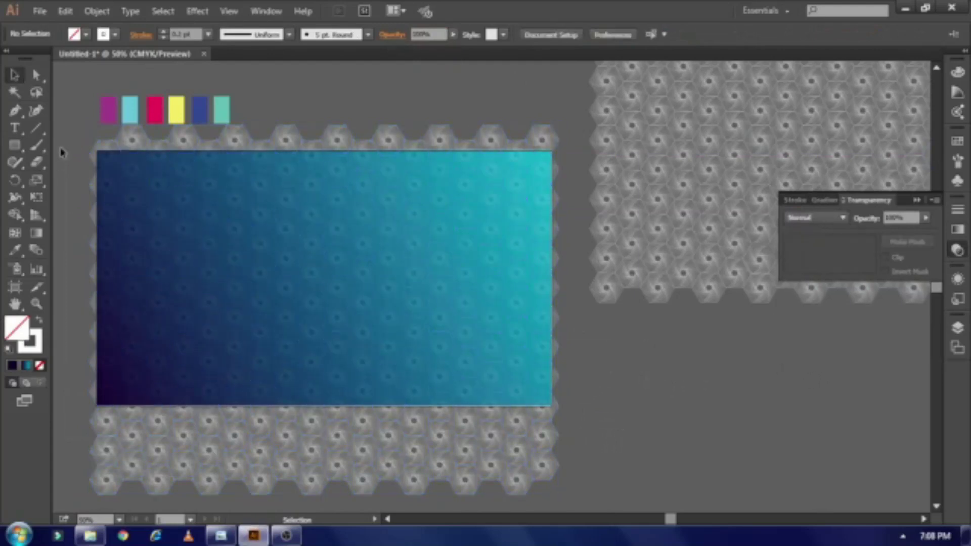
Step: Clip the hexagon pattern inside the gradient rectangle and expand its appearance
{"action": "left_click_drag", "start_coordinate": [63, 152], "coordinate": [494, 355]}
{"action": "right_click", "coordinate": [493, 356]}
{"action": "left_click", "coordinate": [526, 253]}
{"action": "left_click", "coordinate": [609, 381]}
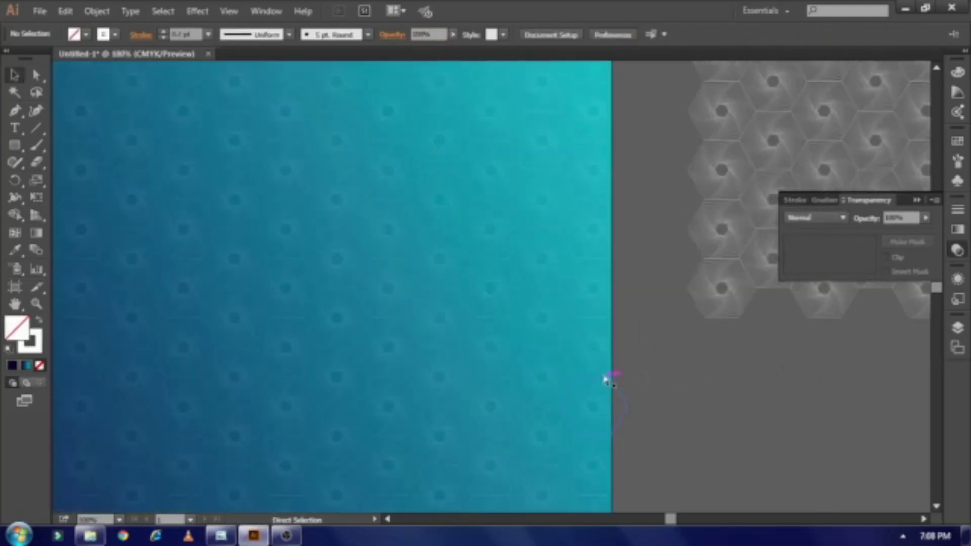
{"action": "scroll", "coordinate": [607, 381], "scroll_direction": "down", "scroll_amount": 2}
{"action": "scroll", "coordinate": [606, 380], "scroll_direction": "down", "scroll_amount": 1}
{"action": "left_click", "coordinate": [663, 328]}
{"action": "left_click", "coordinate": [96, 11]}
{"action": "left_click", "coordinate": [151, 179]}
Step: Try a magenta stroke on the blue stamp shape, then undo the change
{"action": "left_click", "coordinate": [565, 389]}
{"action": "left_click", "coordinate": [525, 284]}
{"action": "left_click", "coordinate": [115, 34]}
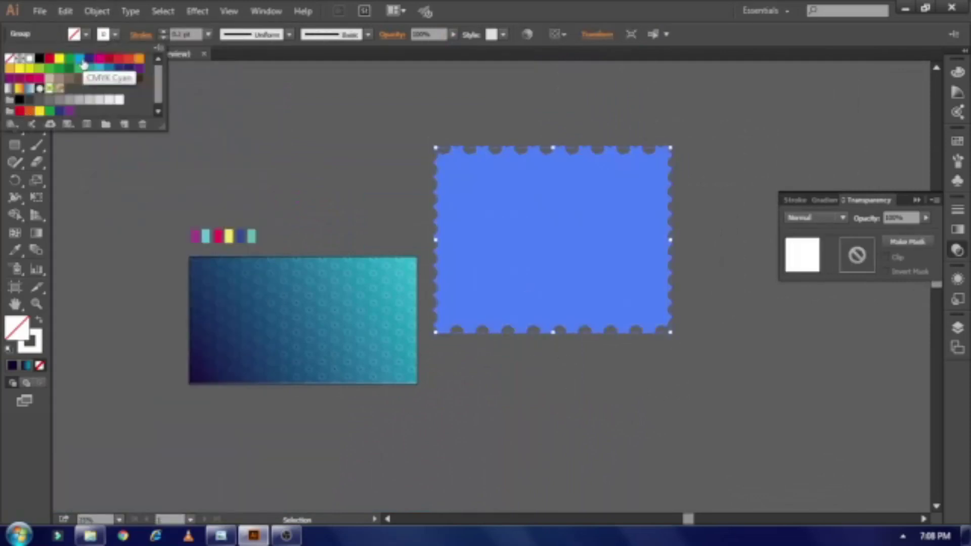
{"action": "left_click", "coordinate": [81, 60]}
{"action": "left_click", "coordinate": [324, 156]}
{"action": "key", "text": "ctrl+z"}
{"action": "key", "text": "ctrl+z"}
{"action": "key", "text": "ctrl+z"}
{"action": "key", "text": "ctrl+equal"}
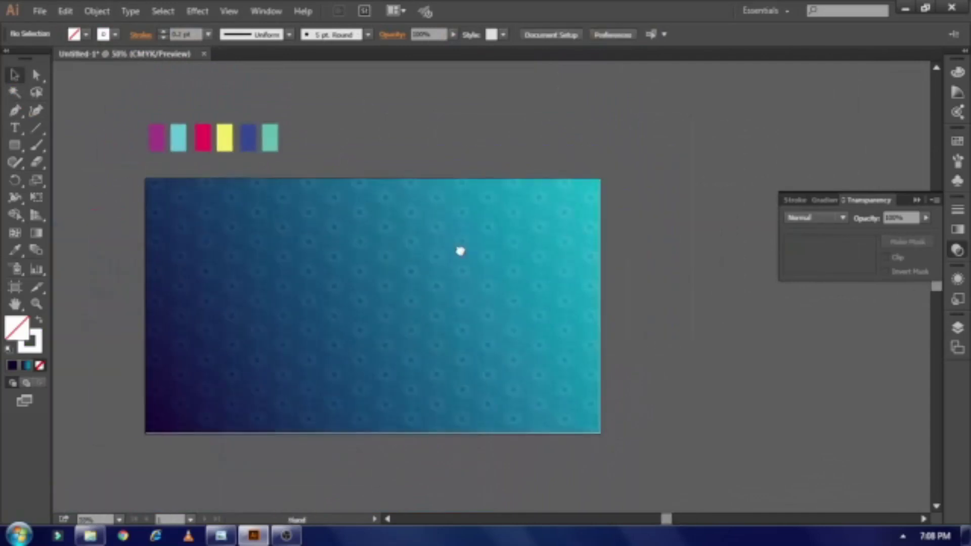
{"action": "scroll", "coordinate": [459, 249], "scroll_direction": "up", "scroll_amount": 1}
Step: Draw a new hexagon above the banner with the Polygon tool
{"action": "key", "text": "ctrl+equal"}
{"action": "left_click_drag", "start_coordinate": [15, 145], "coordinate": [119, 198]}
{"action": "left_click_drag", "start_coordinate": [385, 130], "coordinate": [423, 170]}
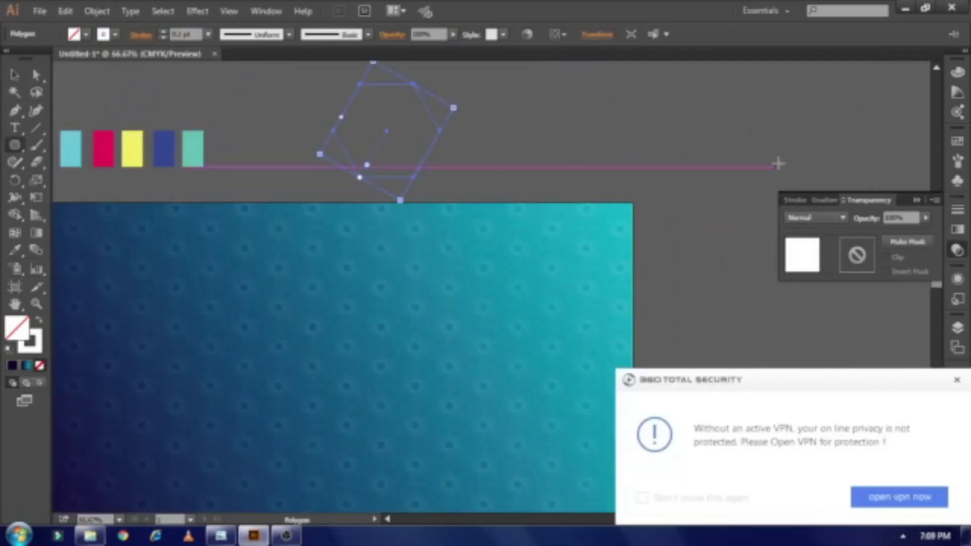
{"action": "left_click", "coordinate": [957, 379]}
Step: Apply an Offset Path to the hexagon, then undo it
{"action": "left_click", "coordinate": [97, 11]}
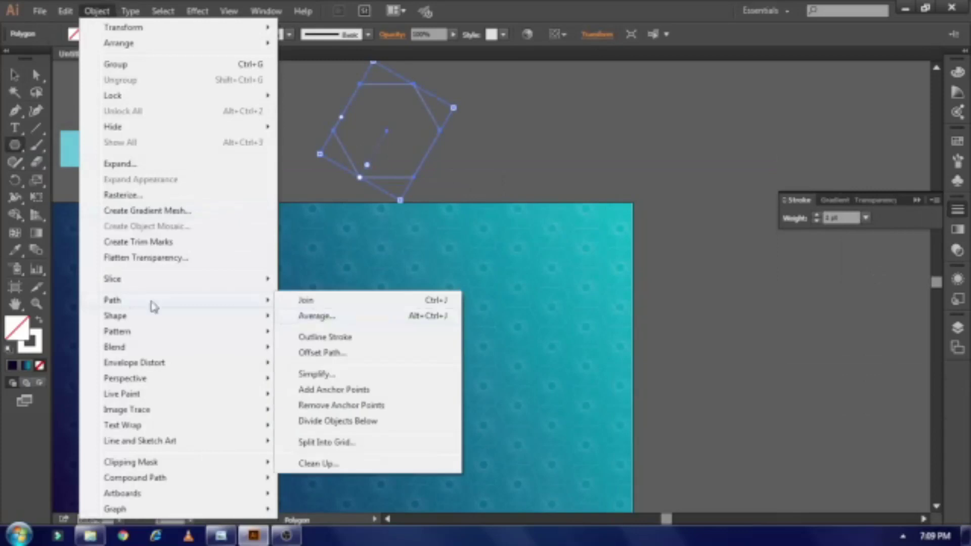
{"action": "left_click", "coordinate": [333, 348]}
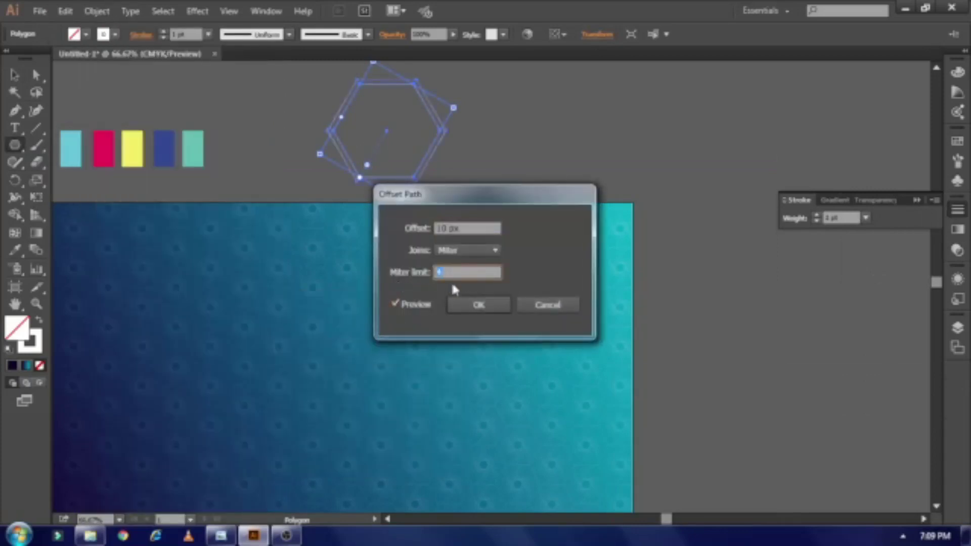
{"action": "left_click", "coordinate": [478, 306]}
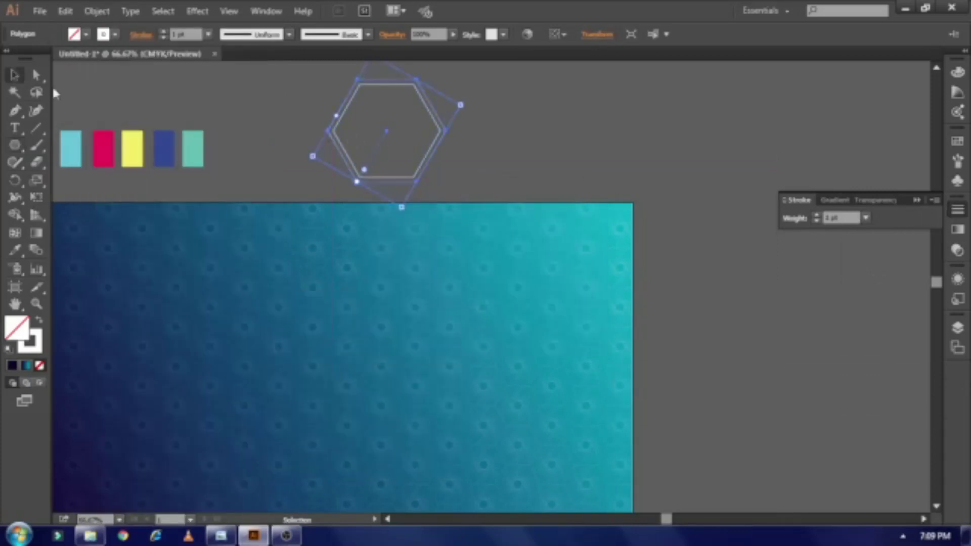
{"action": "key", "text": "ctrl+plus"}
{"action": "key", "text": "ctrl+z"}
Step: Offset the hexagon's path with Miter joins to nest an inner outline
{"action": "left_click", "coordinate": [96, 11]}
{"action": "mouse_move", "coordinate": [113, 301]}
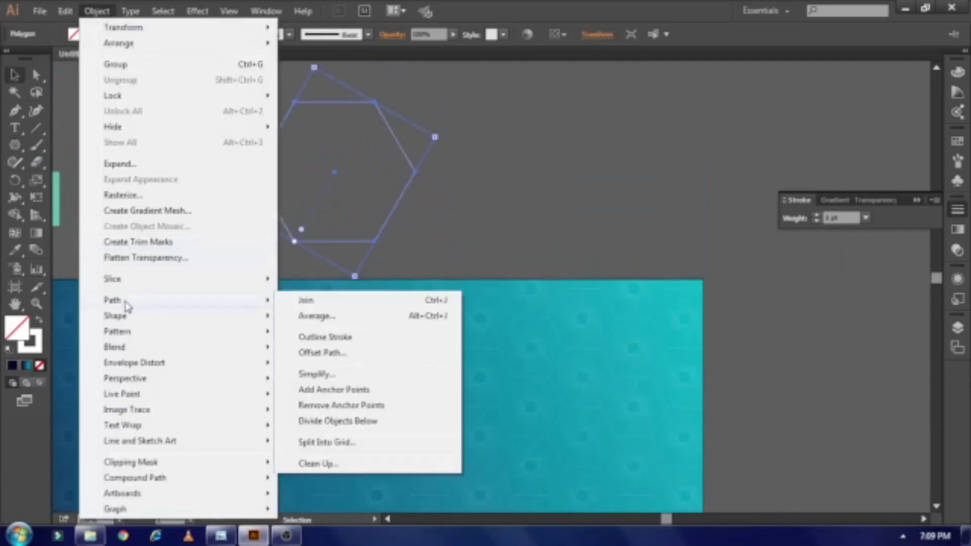
{"action": "left_click", "coordinate": [355, 352]}
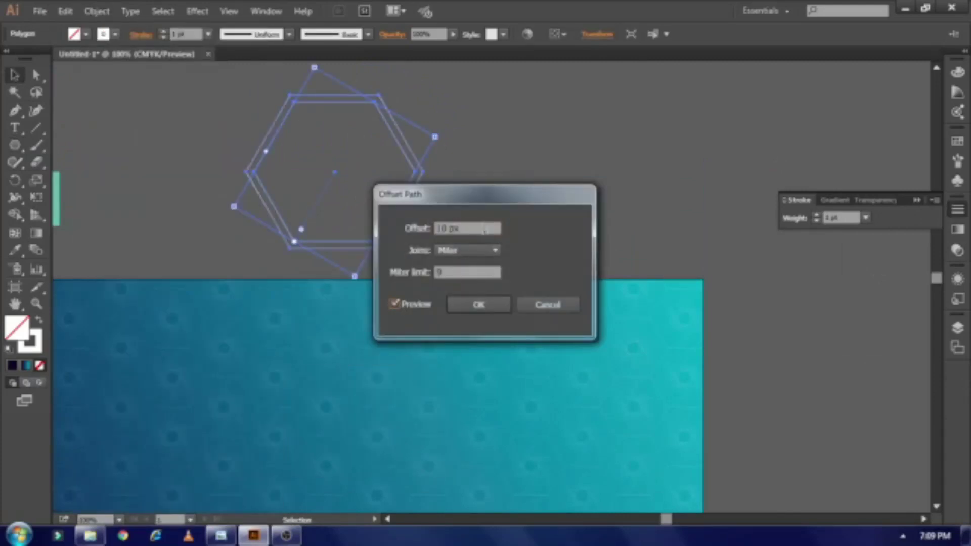
{"action": "left_click", "coordinate": [468, 250]}
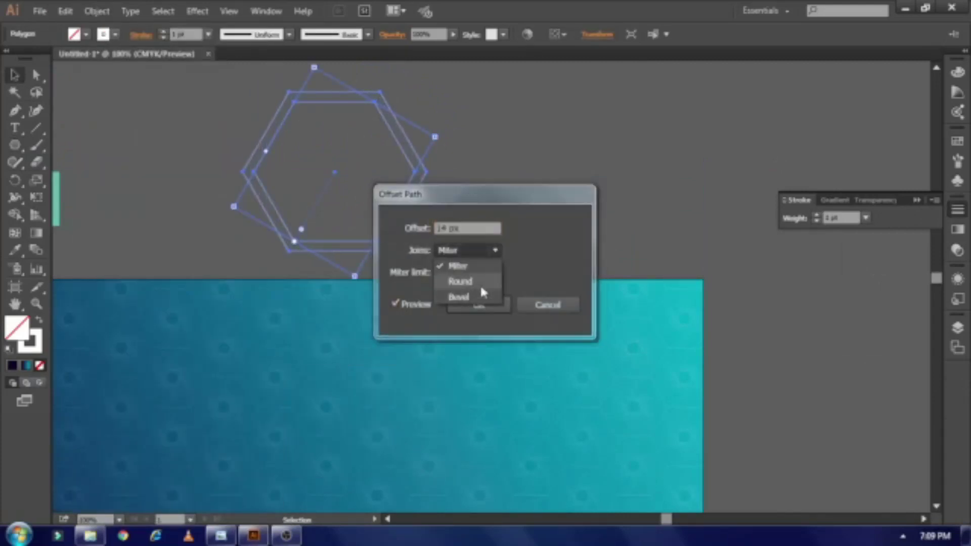
{"action": "left_click", "coordinate": [465, 296]}
{"action": "left_click", "coordinate": [494, 251]}
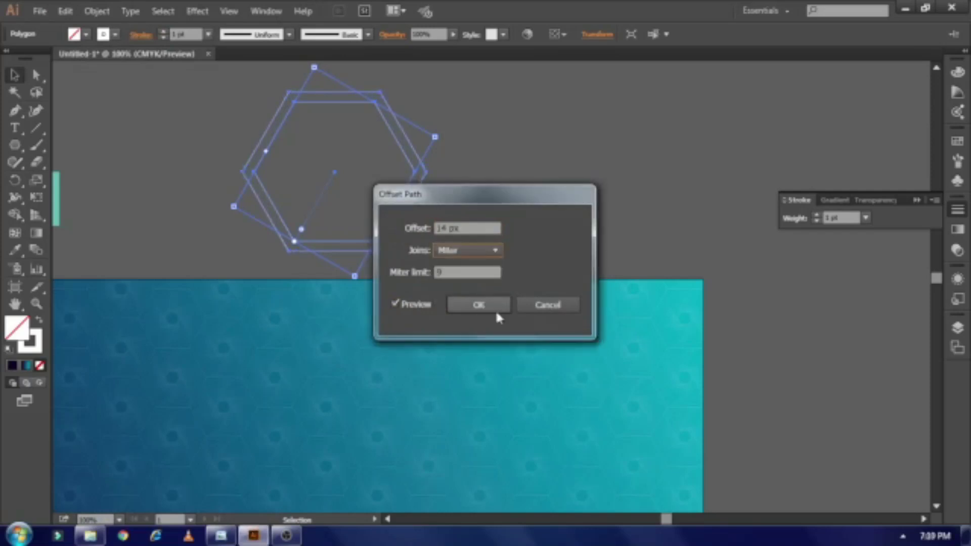
{"action": "key", "text": "Return"}
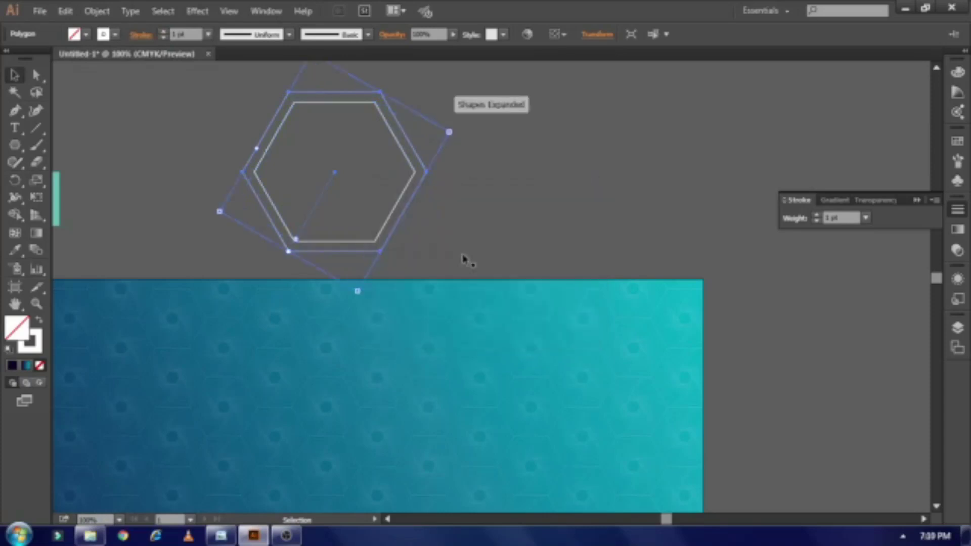
Step: Try scaling the nested hexagons smaller, then undo the shrink
{"action": "scroll", "coordinate": [200, 154], "scroll_direction": "up", "scroll_amount": 3}
{"action": "left_click_drag", "start_coordinate": [199, 154], "coordinate": [334, 232]}
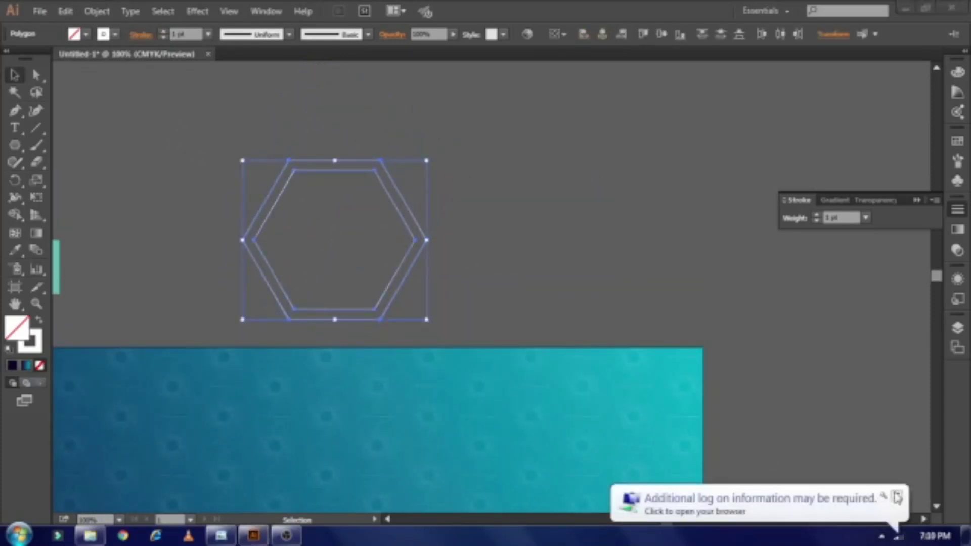
{"action": "mouse_move", "coordinate": [427, 320]}
{"action": "left_mouse_down"}
{"action": "mouse_move", "coordinate": [411, 326]}
{"action": "mouse_move", "coordinate": [407, 317]}
{"action": "left_mouse_up"}
{"action": "key", "text": "ctrl+z"}
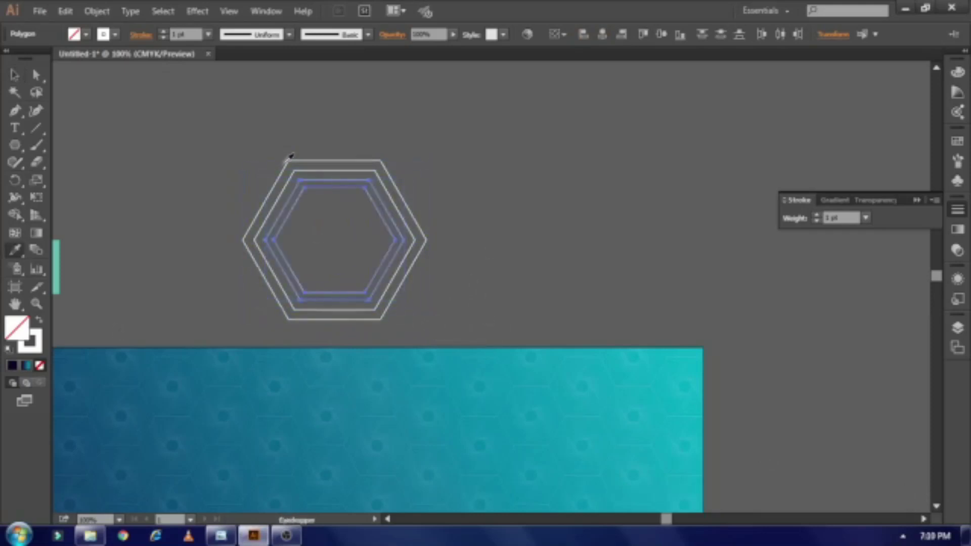
Step: Scale the nested hexagon group down and place a copy directly below it
{"action": "left_click", "coordinate": [15, 75]}
{"action": "left_click", "coordinate": [375, 295]}
{"action": "scroll", "coordinate": [397, 297], "scroll_direction": "down", "scroll_amount": 2}
{"action": "left_click_drag", "start_coordinate": [428, 271], "coordinate": [412, 260]}
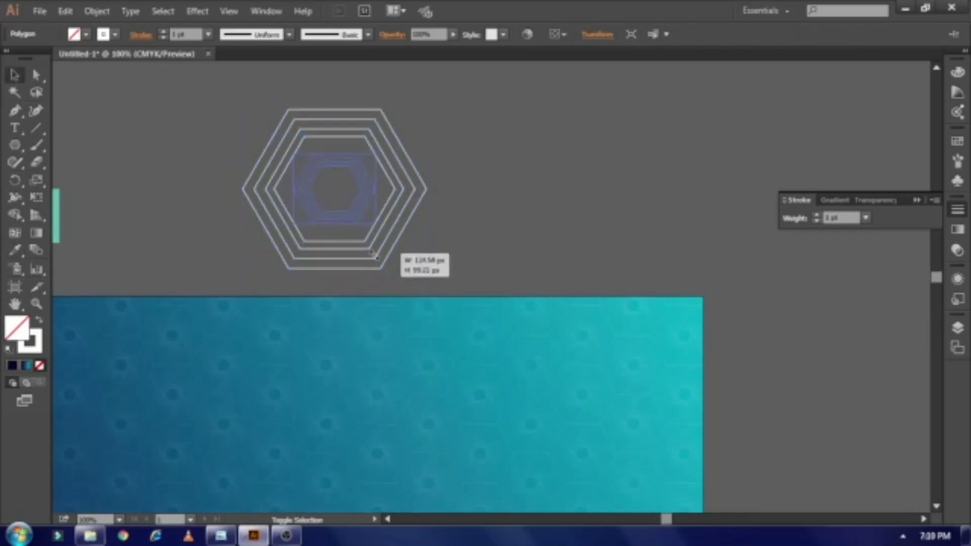
{"action": "left_click_drag", "start_coordinate": [288, 162], "coordinate": [298, 163]}
{"action": "left_click_drag", "start_coordinate": [286, 233], "coordinate": [286, 233]}
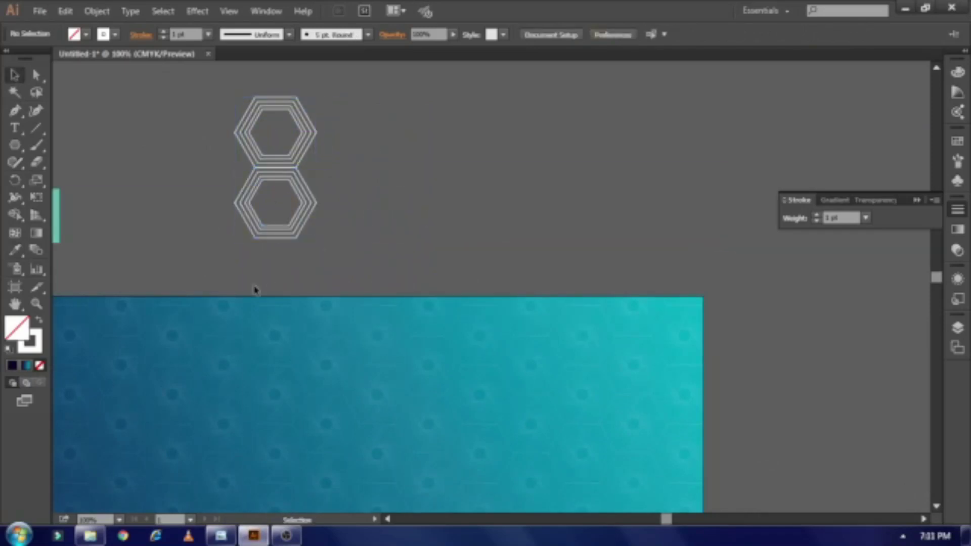
Step: Repeat the copy with Ctrl+D to extend the hexagons into a vertical column
{"action": "key", "text": "ctrl+plus"}
{"action": "key", "text": "ctrl+plus"}
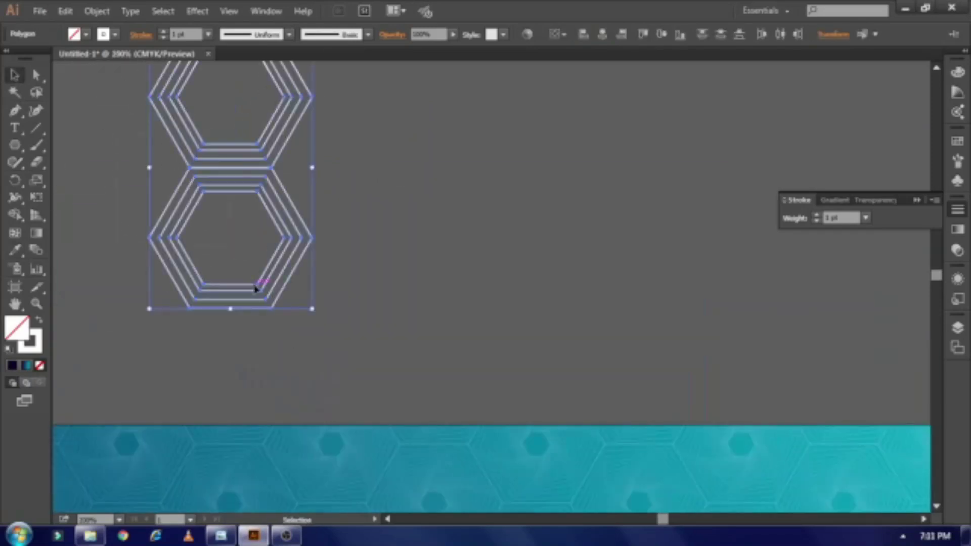
{"action": "scroll", "coordinate": [253, 324], "scroll_direction": "down", "scroll_amount": 1}
{"action": "key", "text": "ctrl+minus"}
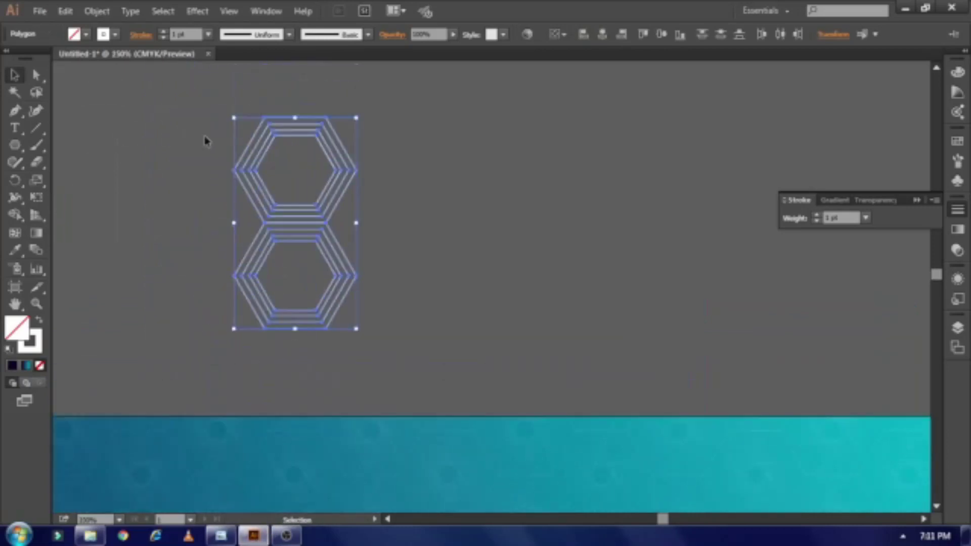
{"action": "scroll", "coordinate": [206, 142], "scroll_direction": "up", "scroll_amount": 2}
{"action": "left_click_drag", "start_coordinate": [297, 347], "coordinate": [282, 134]}
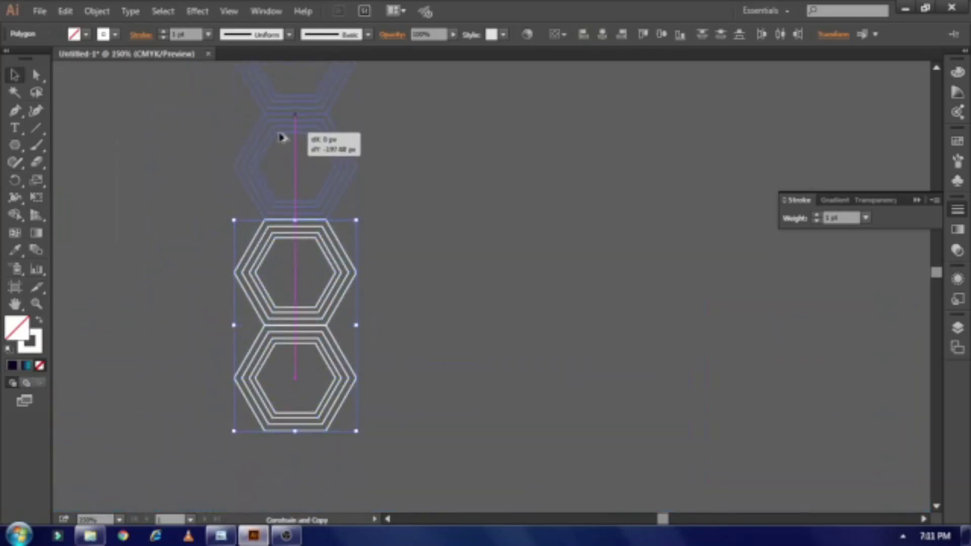
{"action": "key", "text": "ctrl+minus"}
{"action": "key", "text": "ctrl+d"}
{"action": "key", "text": "ctrl+d"}
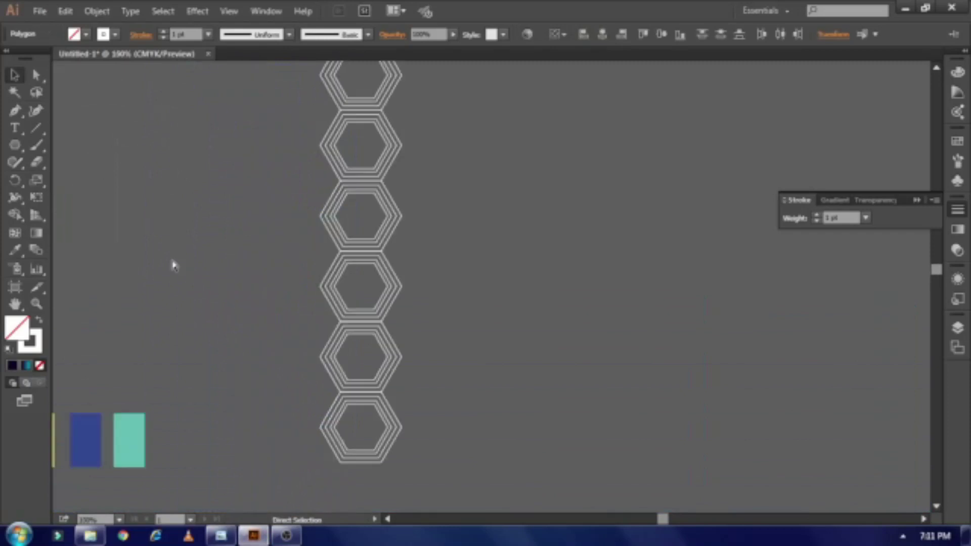
{"action": "key", "text": "ctrl+minus"}
{"action": "key", "text": "ctrl+plus"}
Step: Copy the hexagon column right interlocked and repeat it, then undo the extra copies
{"action": "key", "text": "ctrl+plus"}
{"action": "mouse_move", "coordinate": [264, 389]}
{"action": "left_mouse_down"}
{"action": "mouse_move", "coordinate": [358, 338]}
{"action": "mouse_move", "coordinate": [387, 364]}
{"action": "mouse_move", "coordinate": [475, 390]}
{"action": "left_mouse_up"}
{"action": "key", "text": "ctrl+minus"}
{"action": "key", "text": "ctrl+plus"}
{"action": "key", "text": "ctrl+d"}
{"action": "key", "text": "ctrl+d"}
{"action": "key", "text": "ctrl+d"}
{"action": "key", "text": "ctrl+minus"}
{"action": "key", "text": "ctrl+minus"}
{"action": "key", "text": "ctrl+minus"}
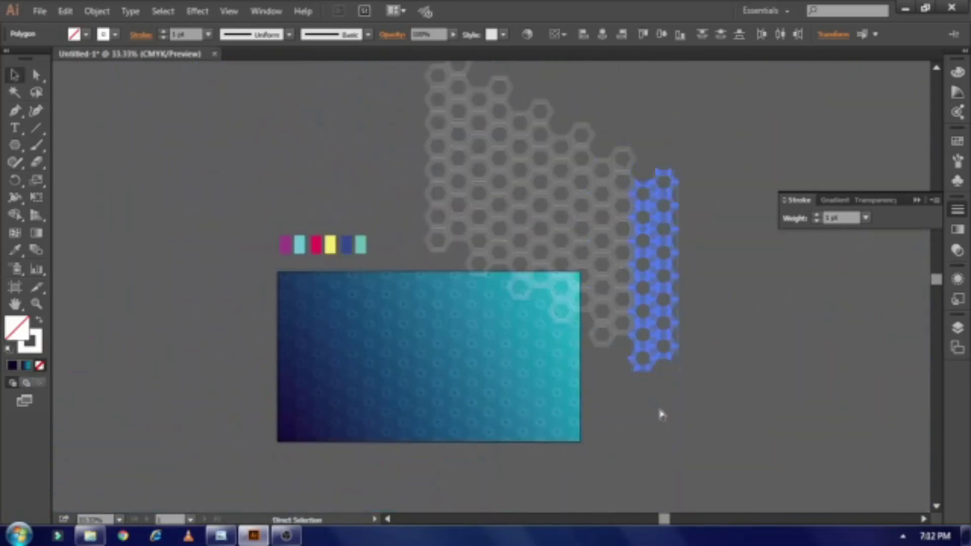
{"action": "key", "text": "ctrl+z"}
{"action": "key", "text": "ctrl+z"}
{"action": "key", "text": "ctrl+z"}
{"action": "key", "text": "ctrl+z"}
{"action": "key", "text": "ctrl+plus"}
{"action": "key", "text": "ctrl+plus"}
{"action": "key", "text": "ctrl+plus"}
{"action": "key", "text": "ctrl+z"}
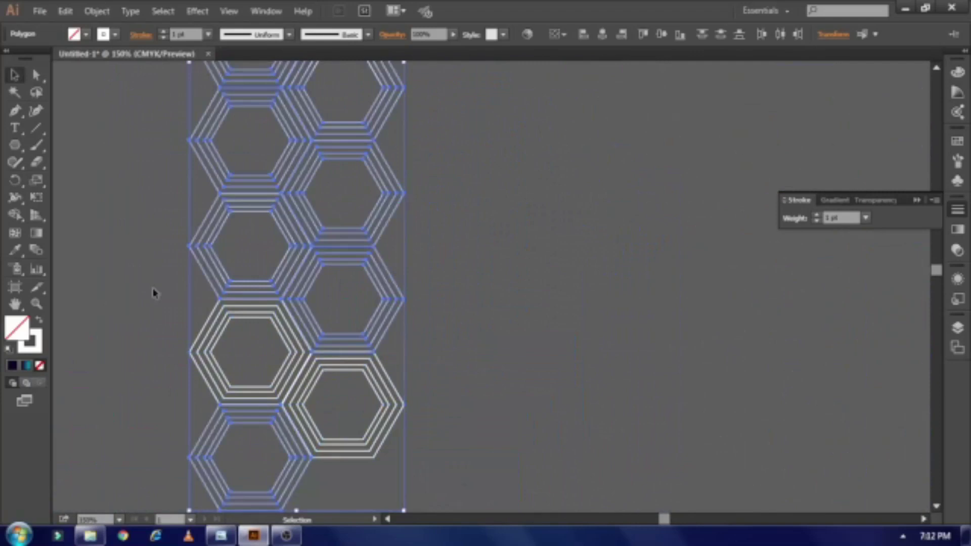
Step: Reselect the column, interlock a copy to its right, and repeat into a full honeycomb grid
{"action": "left_click", "coordinate": [471, 456]}
{"action": "key", "text": "ctrl+minus"}
{"action": "key", "text": "ctrl+minus"}
{"action": "key", "text": "ctrl+minus"}
{"action": "left_click", "coordinate": [409, 363]}
{"action": "key", "text": "ctrl+plus"}
{"action": "key", "text": "ctrl+plus"}
{"action": "key", "text": "ctrl+plus"}
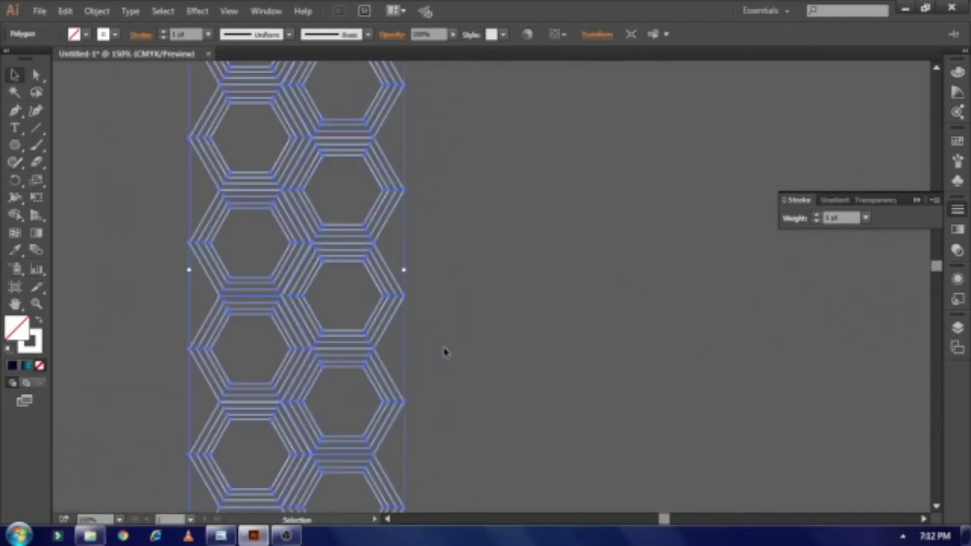
{"action": "left_click_drag", "start_coordinate": [315, 340], "coordinate": [494, 340]}
{"action": "key", "text": "ctrl+z"}
{"action": "mouse_move", "coordinate": [372, 352]}
{"action": "left_mouse_down"}
{"action": "mouse_move", "coordinate": [552, 374]}
{"action": "mouse_move", "coordinate": [541, 376]}
{"action": "left_mouse_up"}
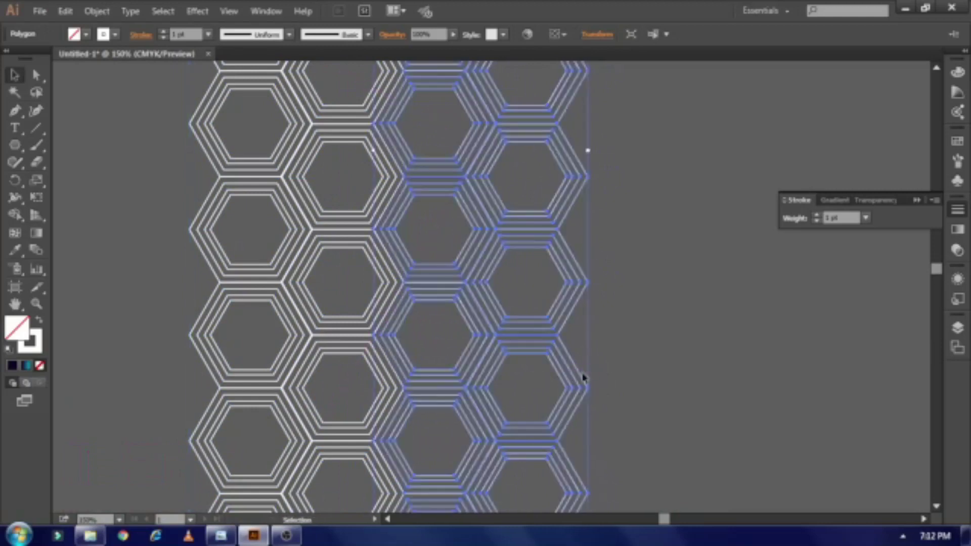
{"action": "key", "text": "ctrl+d"}
{"action": "key", "text": "ctrl+d"}
{"action": "key", "text": "ctrl+d"}
{"action": "key", "text": "ctrl+minus"}
{"action": "key", "text": "ctrl+minus"}
{"action": "key", "text": "ctrl+minus"}
{"action": "left_click", "coordinate": [730, 375]}
Step: Rotate the hexagon grid 90° into portrait orientation
{"action": "right_click", "coordinate": [660, 298]}
{"action": "left_click", "coordinate": [709, 375]}
{"action": "mouse_move", "coordinate": [718, 365]}
{"action": "left_mouse_down"}
{"action": "mouse_move", "coordinate": [541, 332]}
{"action": "mouse_move", "coordinate": [616, 286]}
{"action": "left_mouse_up"}
Step: Draw a portrait rectangle to the left of the hexagon grid
{"action": "right_click", "coordinate": [618, 255]}
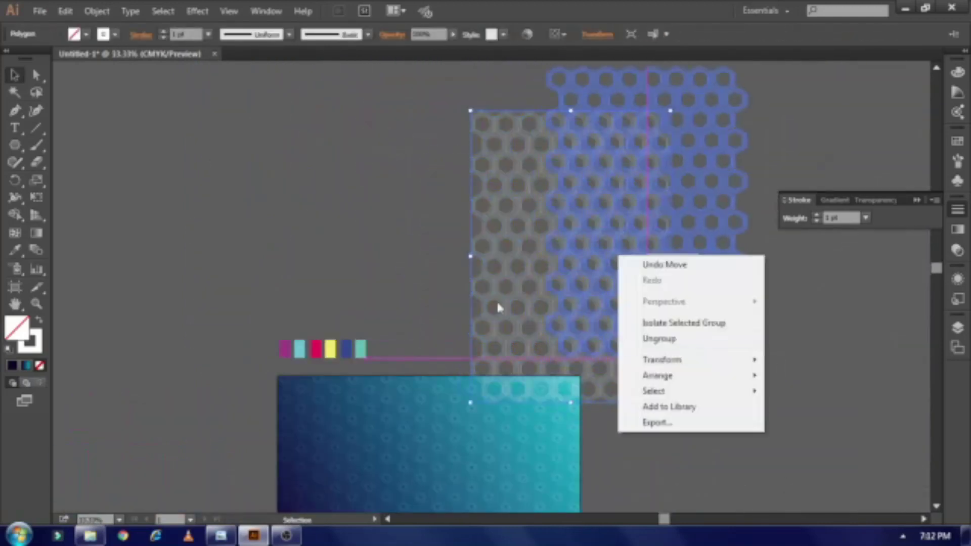
{"action": "left_click", "coordinate": [405, 228]}
{"action": "left_click_drag", "start_coordinate": [14, 145], "coordinate": [55, 144]}
{"action": "left_click_drag", "start_coordinate": [356, 100], "coordinate": [495, 303]}
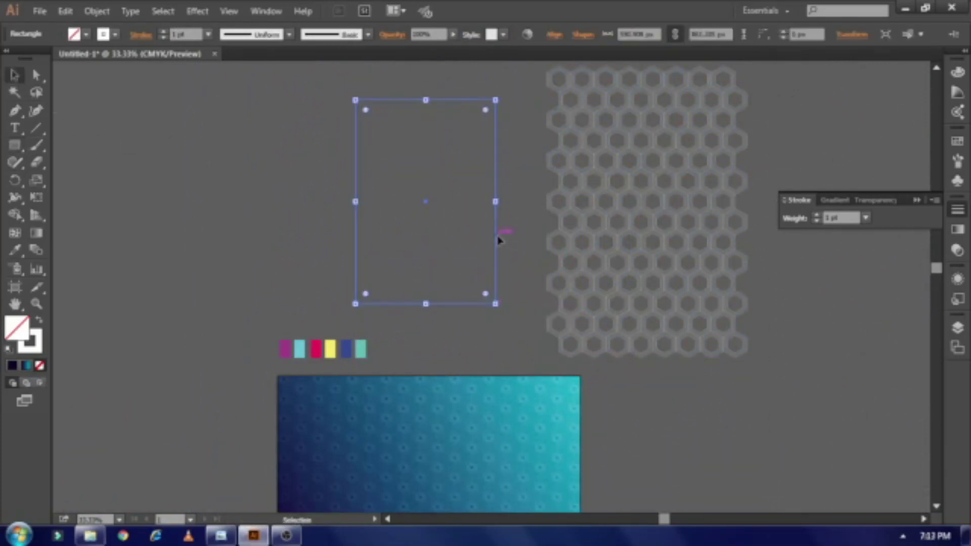
{"action": "scroll", "coordinate": [498, 240], "scroll_direction": "down", "scroll_amount": 2}
Step: Fill the rectangle with a navy-to-teal linear gradient running diagonally across it
{"action": "left_click", "coordinate": [957, 229]}
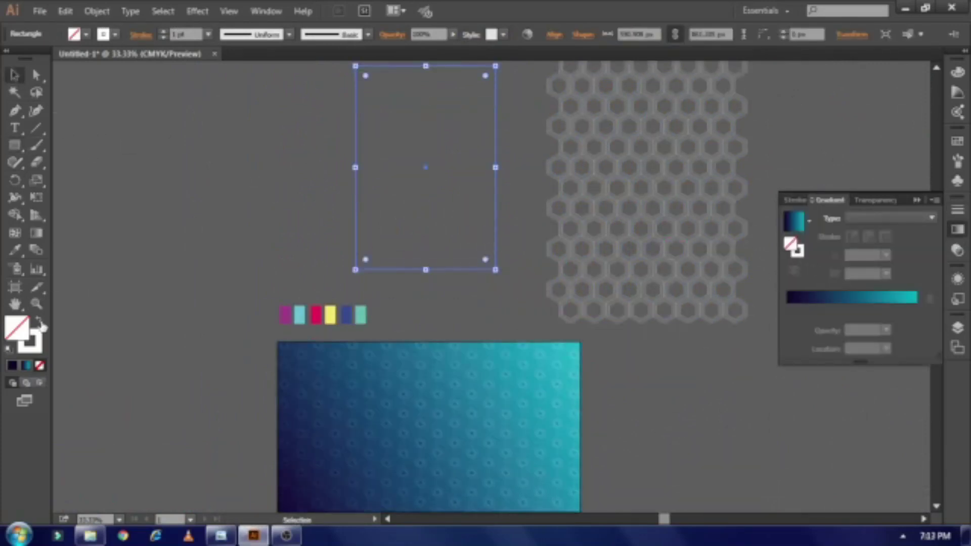
{"action": "left_click", "coordinate": [41, 324]}
{"action": "left_click", "coordinate": [908, 299]}
{"action": "scroll", "coordinate": [455, 273], "scroll_direction": "up", "scroll_amount": 1}
{"action": "key", "text": "g"}
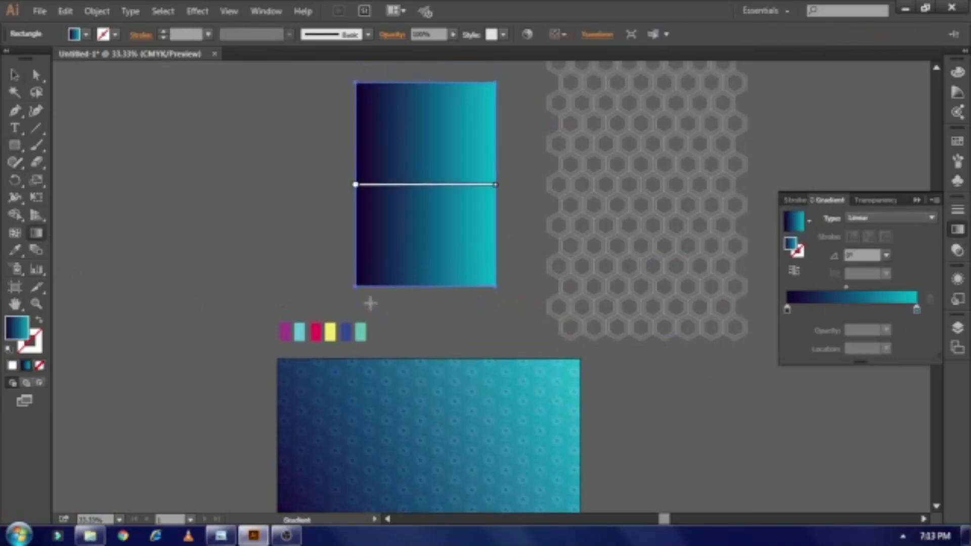
{"action": "left_click_drag", "start_coordinate": [357, 285], "coordinate": [494, 91]}
{"action": "key", "text": "v"}
Step: Make two copies of the gradient rectangle to the left and move the hexagon grid
{"action": "left_click_drag", "start_coordinate": [422, 260], "coordinate": [271, 260]}
{"action": "key", "text": "ctrl+d"}
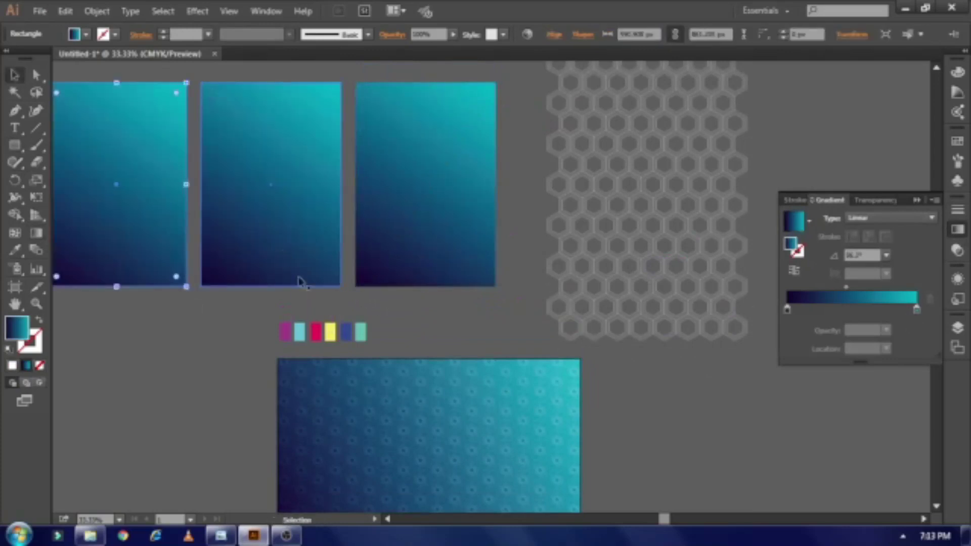
{"action": "scroll", "coordinate": [774, 403], "scroll_direction": "up", "scroll_amount": 3}
{"action": "left_click", "coordinate": [738, 400]}
{"action": "left_click_drag", "start_coordinate": [747, 407], "coordinate": [709, 354]}
{"action": "left_click_drag", "start_coordinate": [548, 129], "coordinate": [556, 127]}
Step: Move a hexagon grid copy over the third rectangle and send it to the back
{"action": "left_click_drag", "start_coordinate": [625, 276], "coordinate": [420, 275]}
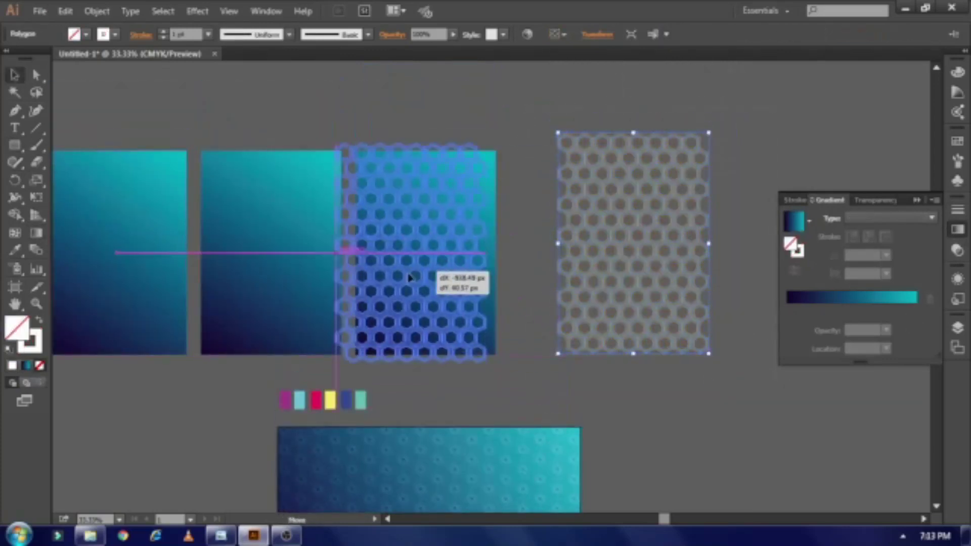
{"action": "left_click_drag", "start_coordinate": [494, 145], "coordinate": [506, 129]}
{"action": "key", "text": "ctrl+shift+["}
{"action": "left_click", "coordinate": [579, 298]}
{"action": "scroll", "coordinate": [579, 298], "scroll_direction": "down", "scroll_amount": 1}
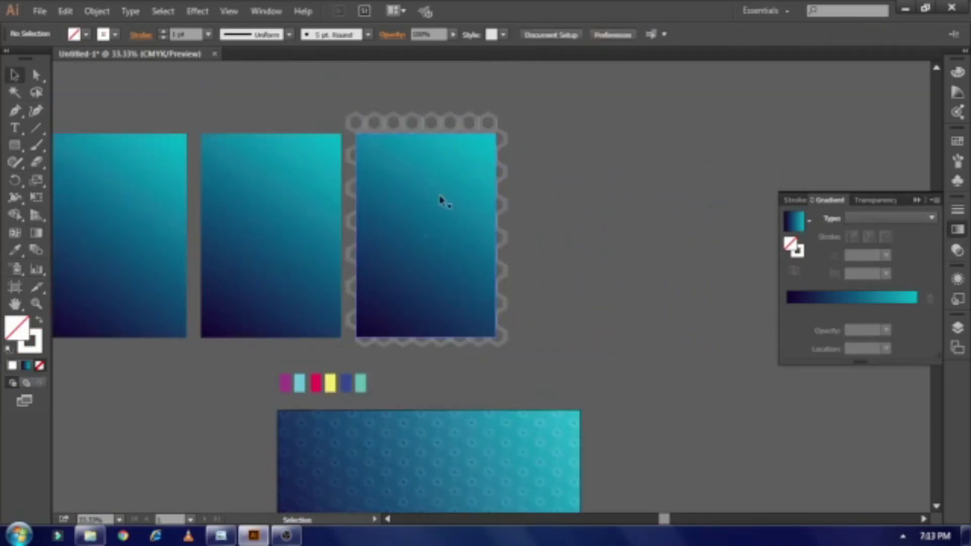
Step: Send the third rectangle to the back, then copy the card and pattern left twice
{"action": "right_click", "coordinate": [452, 245]}
{"action": "left_click", "coordinate": [442, 251]}
{"action": "right_click", "coordinate": [436, 244]}
{"action": "left_click", "coordinate": [618, 449]}
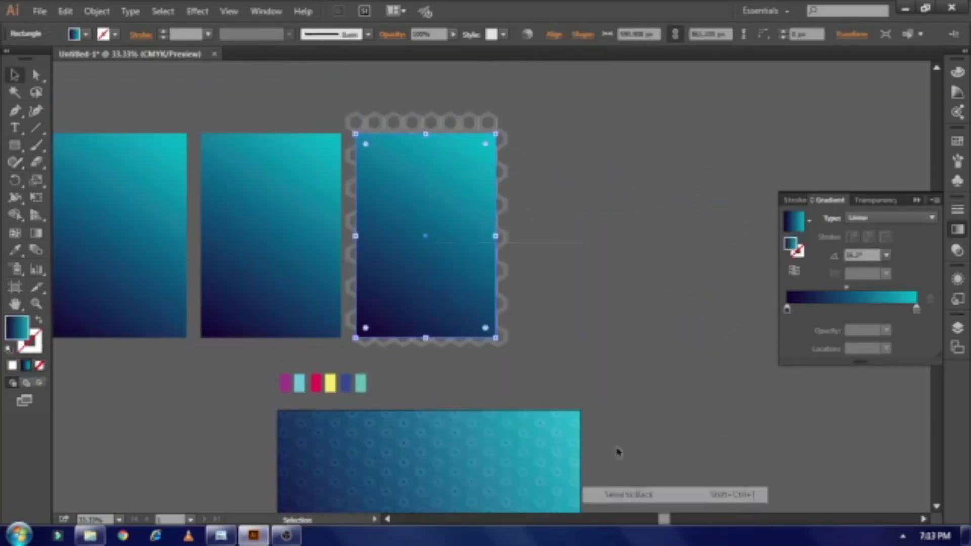
{"action": "left_click", "coordinate": [182, 96]}
{"action": "key", "text": "ctrl+z"}
{"action": "key", "text": "ctrl+z"}
{"action": "left_click_drag", "start_coordinate": [447, 292], "coordinate": [276, 292]}
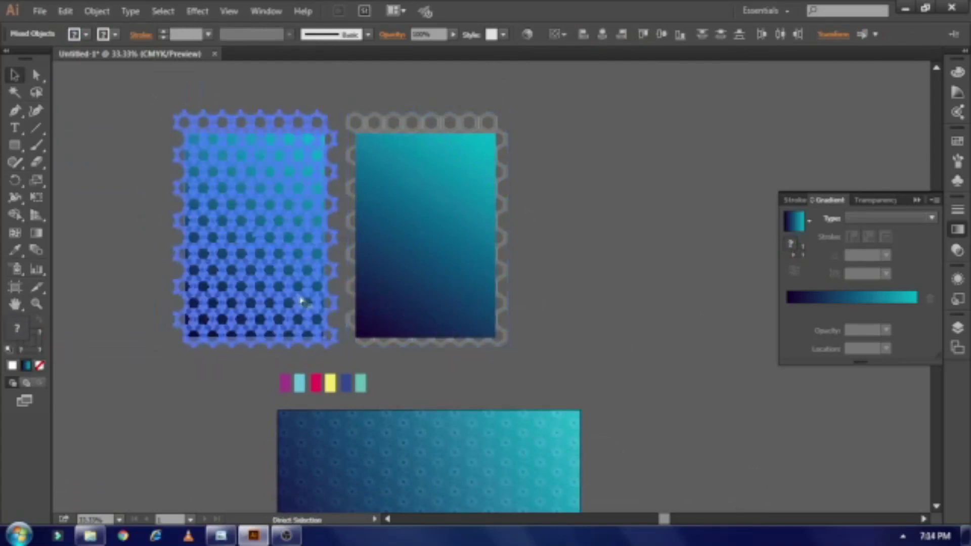
{"action": "key", "text": "ctrl+d"}
Step: Clip the hexagon pattern into the right rectangle and shift the pattern by an exact offset
{"action": "right_click", "coordinate": [453, 277]}
{"action": "left_click", "coordinate": [501, 362]}
{"action": "left_click", "coordinate": [521, 326]}
{"action": "left_click_drag", "start_coordinate": [520, 327], "coordinate": [646, 334]}
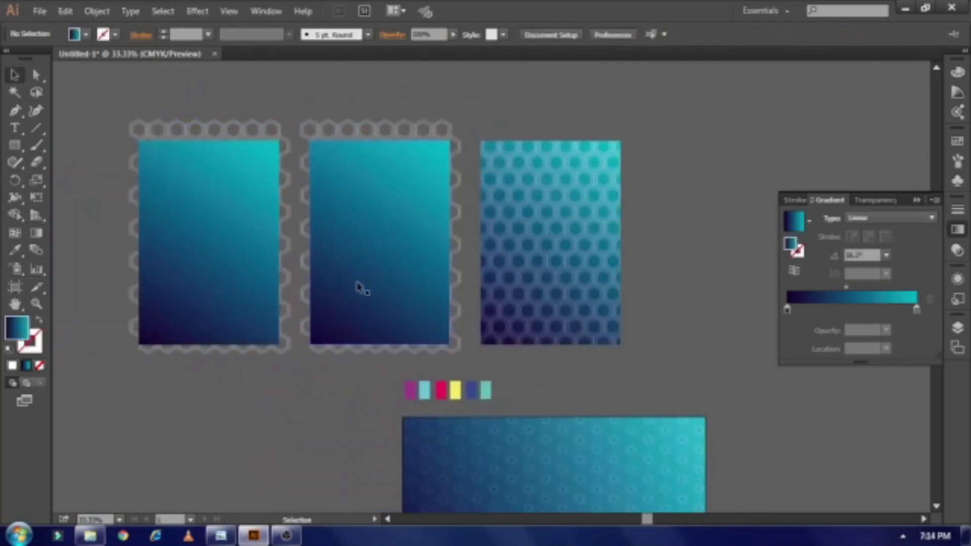
{"action": "left_click", "coordinate": [618, 161]}
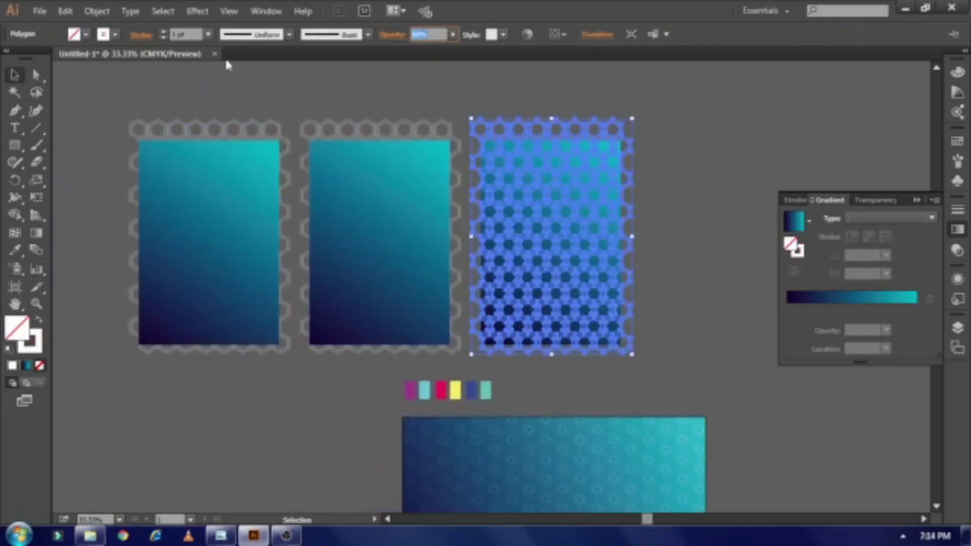
{"action": "key", "text": "Return"}
{"action": "left_click", "coordinate": [557, 372]}
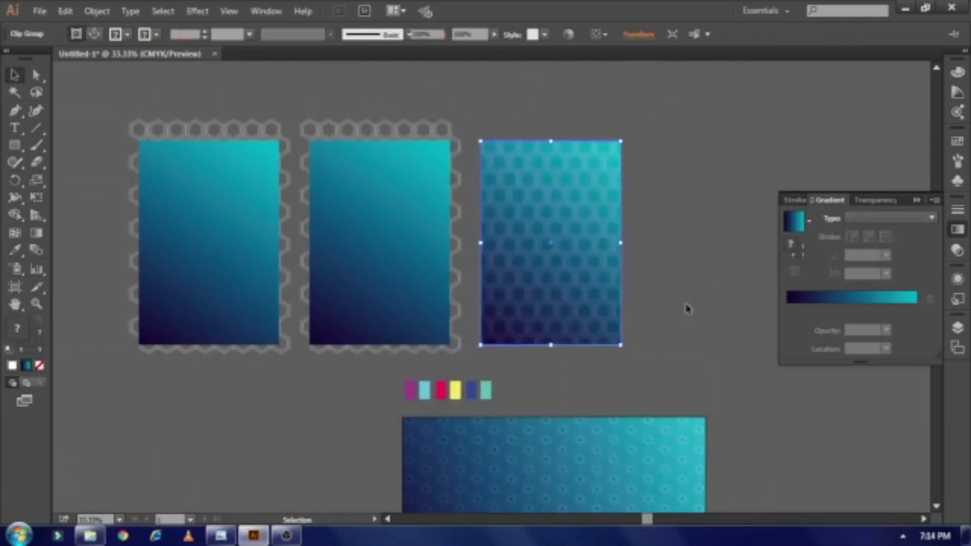
{"action": "key", "text": "ctrl+minus"}
{"action": "left_click", "coordinate": [686, 310]}
{"action": "scroll", "coordinate": [687, 310], "scroll_direction": "up", "scroll_amount": 3}
{"action": "scroll", "coordinate": [694, 275], "scroll_direction": "up", "scroll_amount": 2}
{"action": "scroll", "coordinate": [694, 275], "scroll_direction": "down", "scroll_amount": 5}
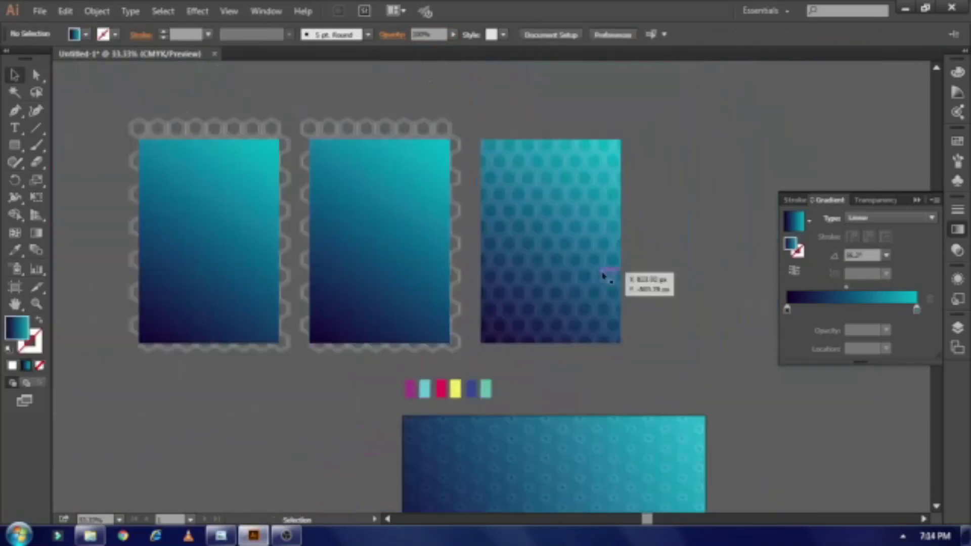
Step: Recolour the middle rectangle's gradient from dark magenta to blue
{"action": "double_click", "coordinate": [787, 310]}
{"action": "left_click", "coordinate": [732, 386]}
{"action": "left_click", "coordinate": [823, 354]}
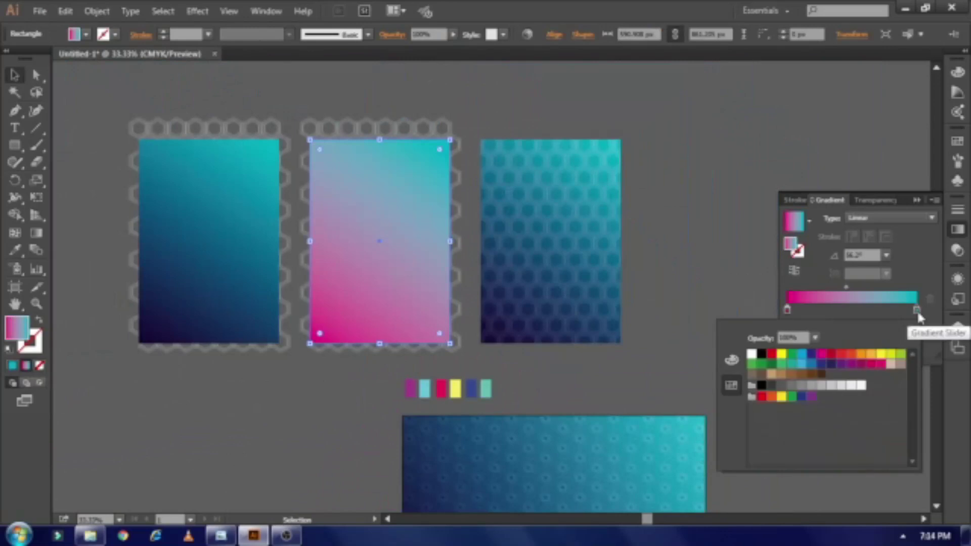
{"action": "left_click", "coordinate": [802, 355]}
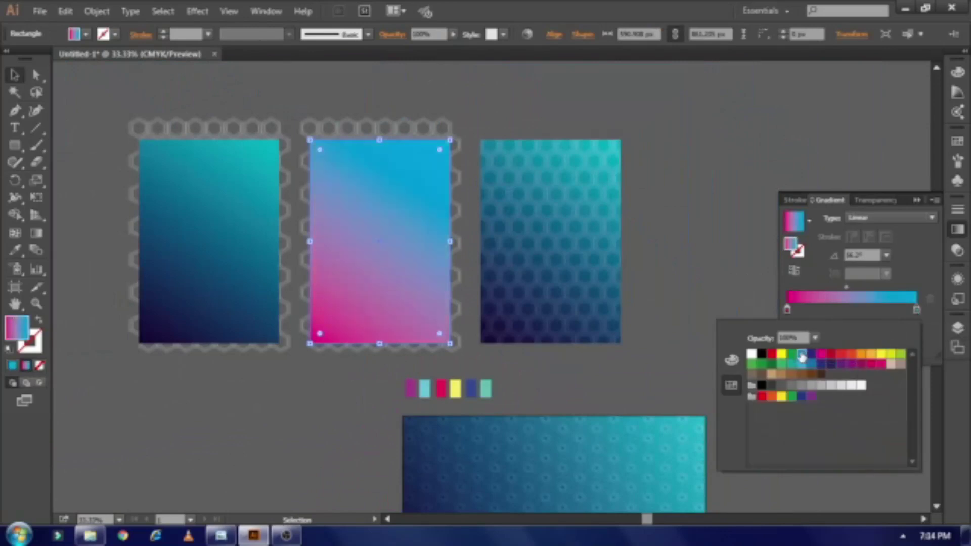
{"action": "left_click", "coordinate": [861, 365]}
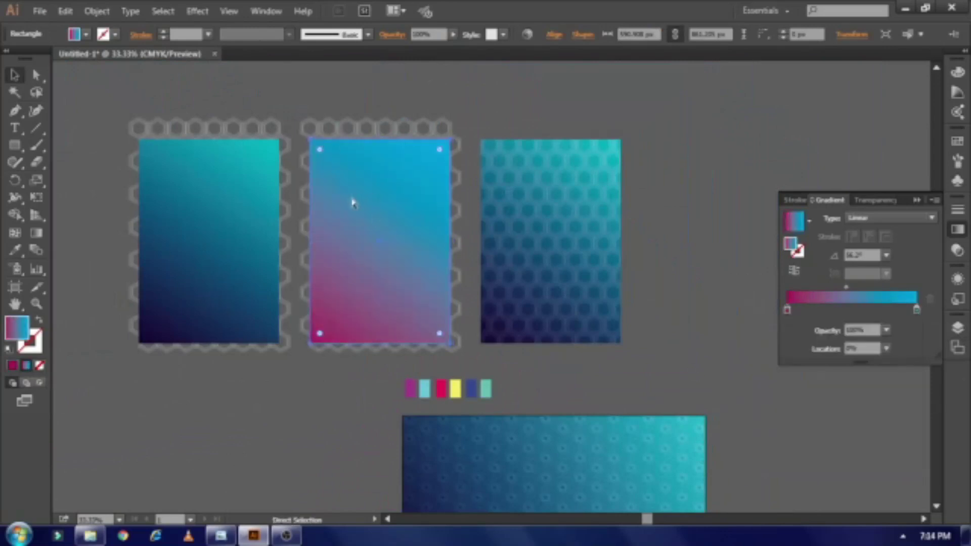
Step: Reorder the middle card and its hexagon pattern, then clip the pattern inside the card
{"action": "right_click", "coordinate": [353, 201]}
{"action": "left_click", "coordinate": [568, 438]}
{"action": "key", "text": "ctrl+7"}
{"action": "key", "text": "ctrl+z"}
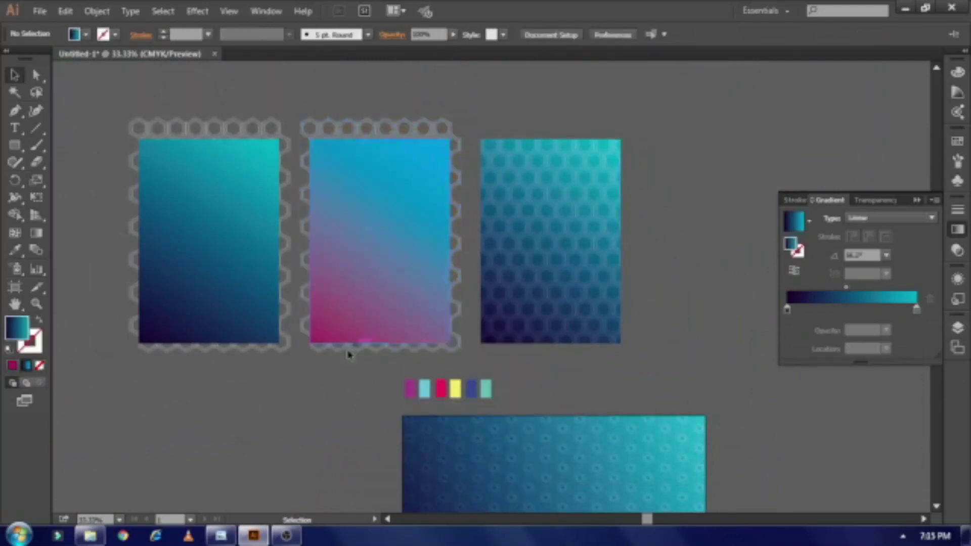
{"action": "right_click", "coordinate": [356, 314]}
{"action": "left_click", "coordinate": [577, 328]}
{"action": "right_click", "coordinate": [364, 318]}
{"action": "left_click", "coordinate": [546, 253]}
{"action": "left_click_drag", "start_coordinate": [332, 152], "coordinate": [434, 351]}
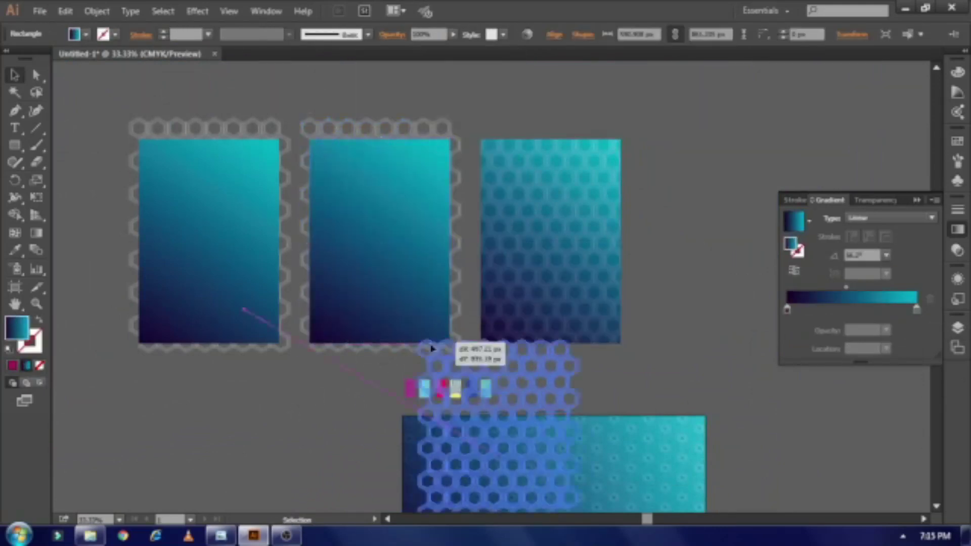
{"action": "key", "text": "ctrl+z"}
{"action": "right_click", "coordinate": [411, 299]}
{"action": "left_click", "coordinate": [445, 380]}
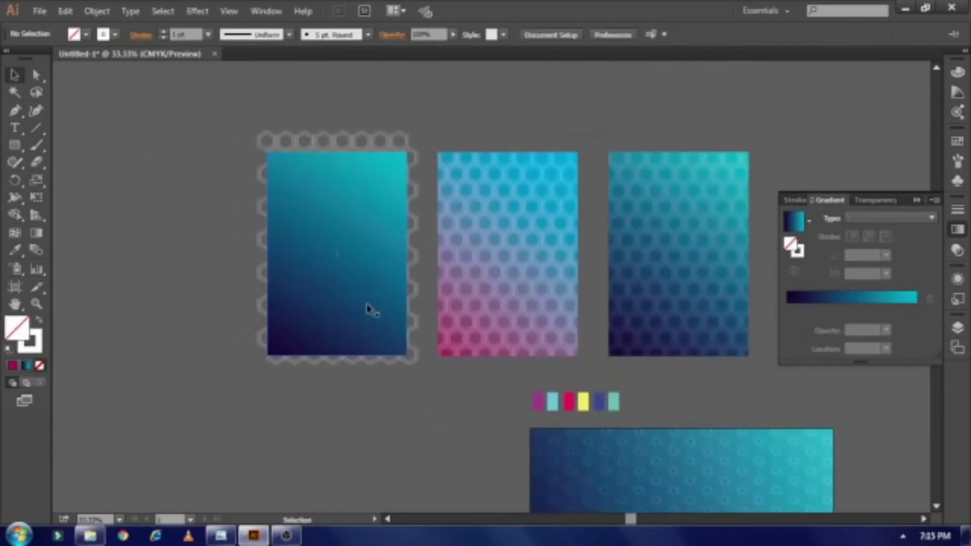
Step: Give the left rectangle a pink-to-orange gradient
{"action": "left_click", "coordinate": [372, 310]}
{"action": "double_click", "coordinate": [787, 310]}
{"action": "left_click", "coordinate": [863, 367]}
{"action": "double_click", "coordinate": [917, 310]}
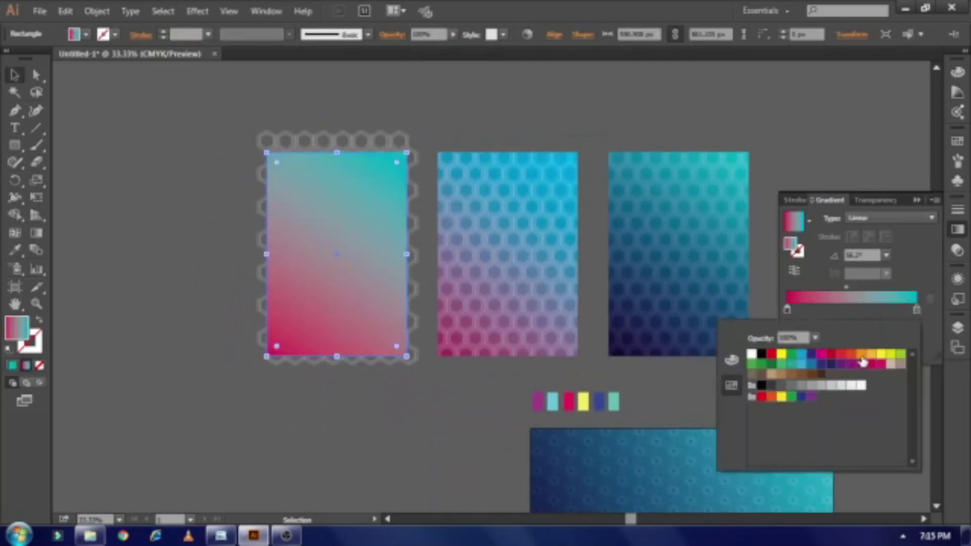
{"action": "left_click", "coordinate": [859, 354]}
{"action": "right_click", "coordinate": [333, 291]}
Step: Align the orange rectangle under its hexagon pattern and clip the pattern to it
{"action": "left_click", "coordinate": [521, 276]}
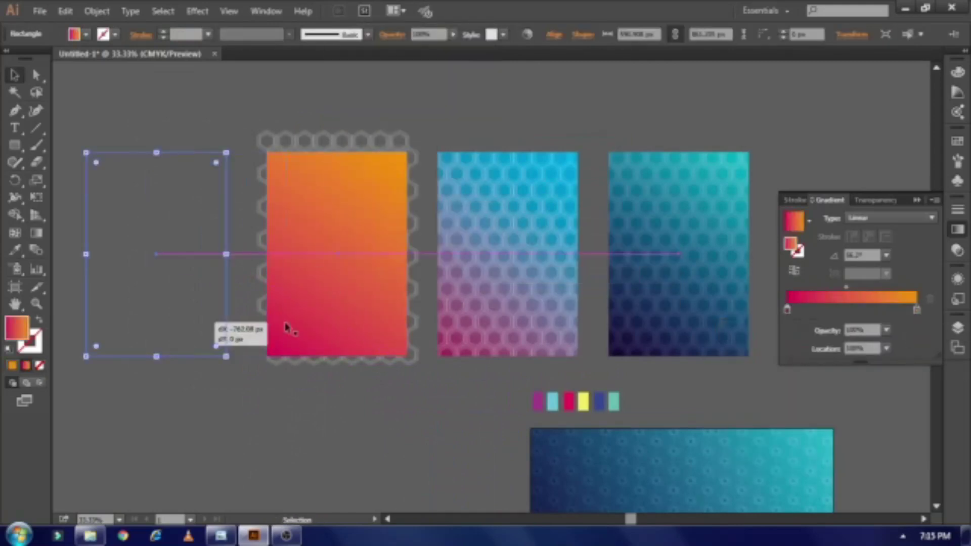
{"action": "left_click_drag", "start_coordinate": [390, 319], "coordinate": [210, 319]}
{"action": "left_click_drag", "start_coordinate": [167, 246], "coordinate": [348, 247]}
{"action": "left_click", "coordinate": [196, 209]}
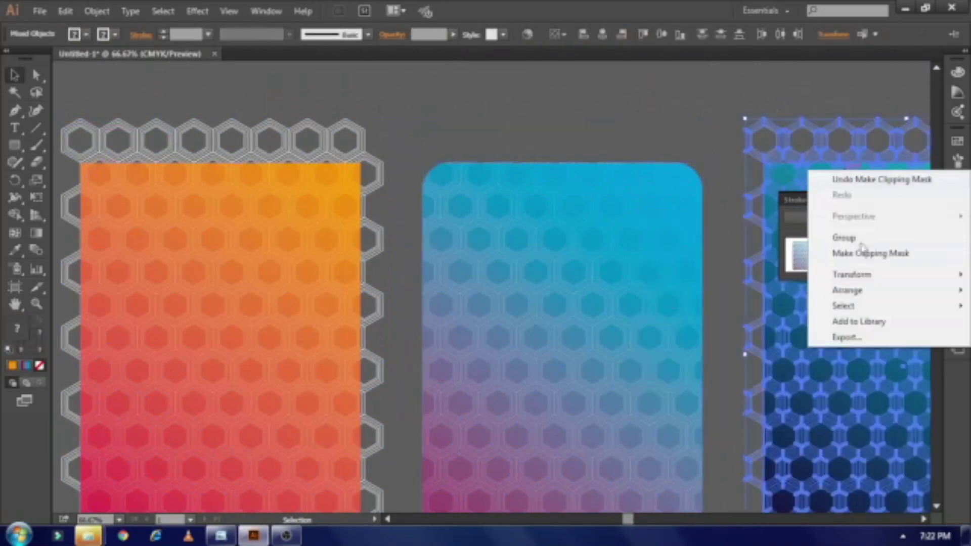
{"action": "left_click", "coordinate": [862, 252]}
{"action": "left_click", "coordinate": [499, 140]}
{"action": "scroll", "coordinate": [499, 162], "scroll_direction": "down", "scroll_amount": 2}
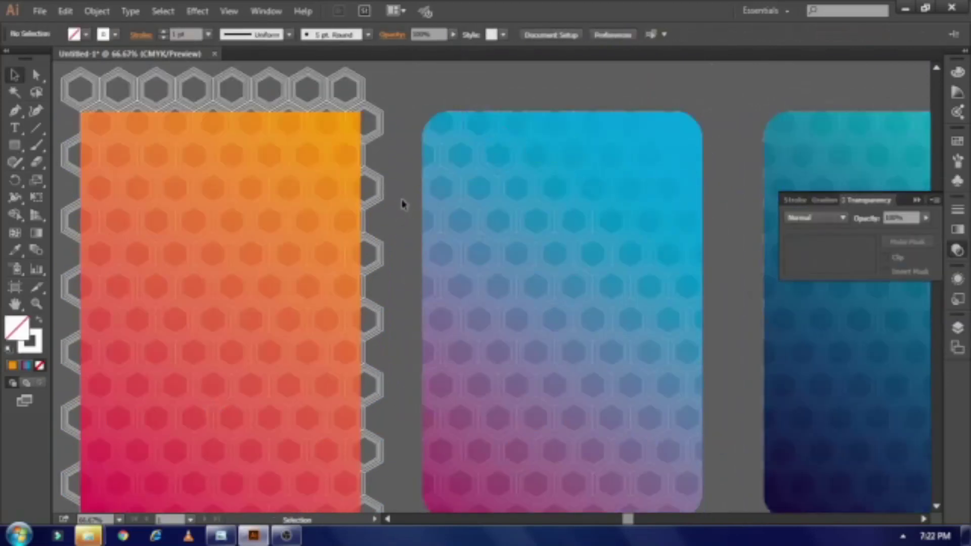
Step: Draw a rounded rectangle covering the orange card
{"action": "left_click", "coordinate": [15, 145]}
{"action": "left_click_drag", "start_coordinate": [80, 112], "coordinate": [360, 510]}
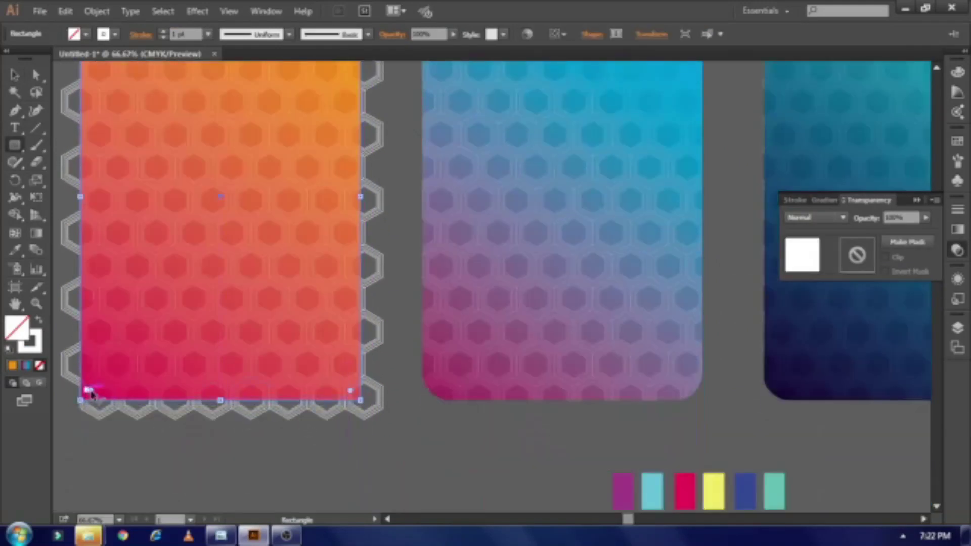
{"action": "scroll", "coordinate": [112, 383], "scroll_direction": "up", "scroll_amount": 2}
Step: Clip the orange card's pattern to the rounded rectangle with Ctrl+7
{"action": "key", "text": "v"}
{"action": "key", "text": "ctrl+7"}
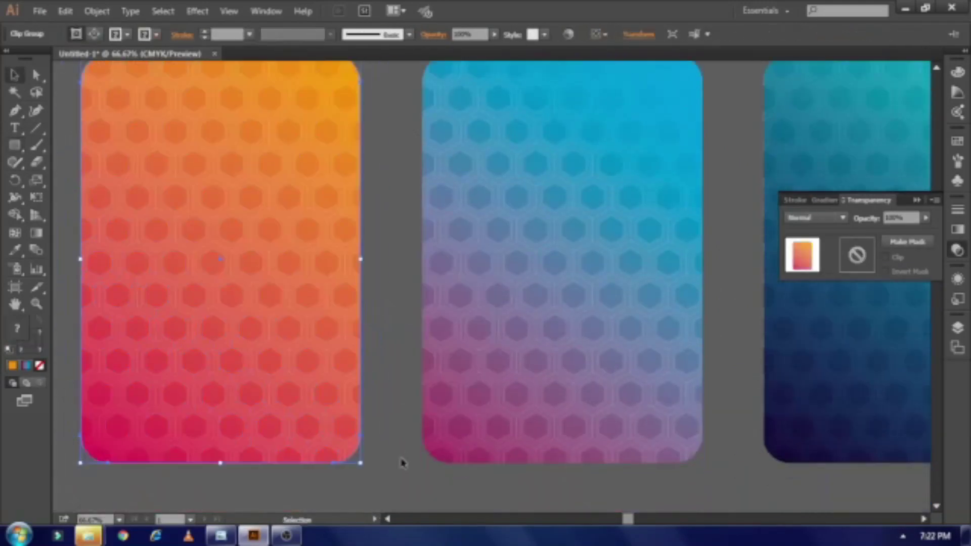
{"action": "scroll", "coordinate": [226, 99], "scroll_direction": "up", "scroll_amount": 2}
{"action": "left_click", "coordinate": [226, 99]}
Step: Apply a Drop Shadow to all three cards and start a text block beneath them
{"action": "key", "text": "ctrl+a"}
{"action": "left_click", "coordinate": [196, 11]}
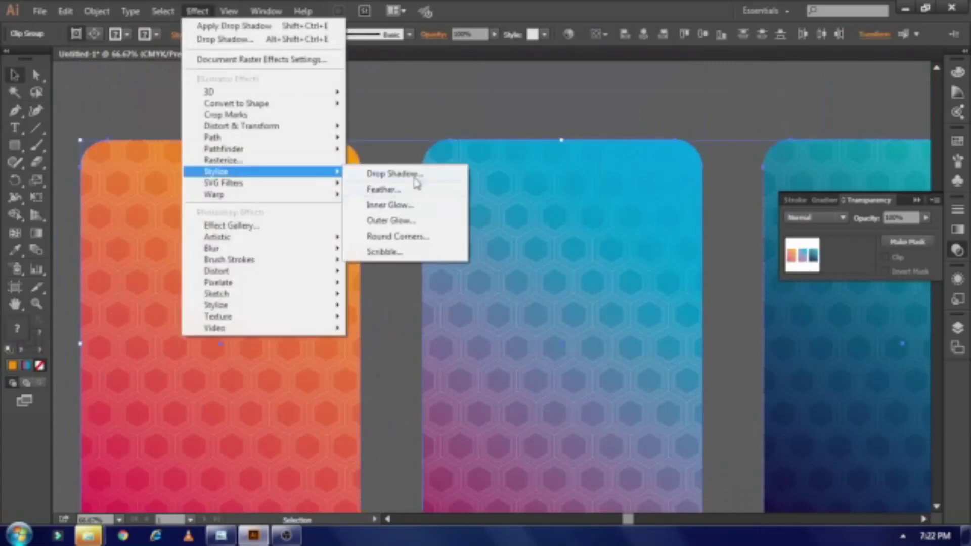
{"action": "left_click", "coordinate": [400, 174]}
{"action": "left_click", "coordinate": [415, 338]}
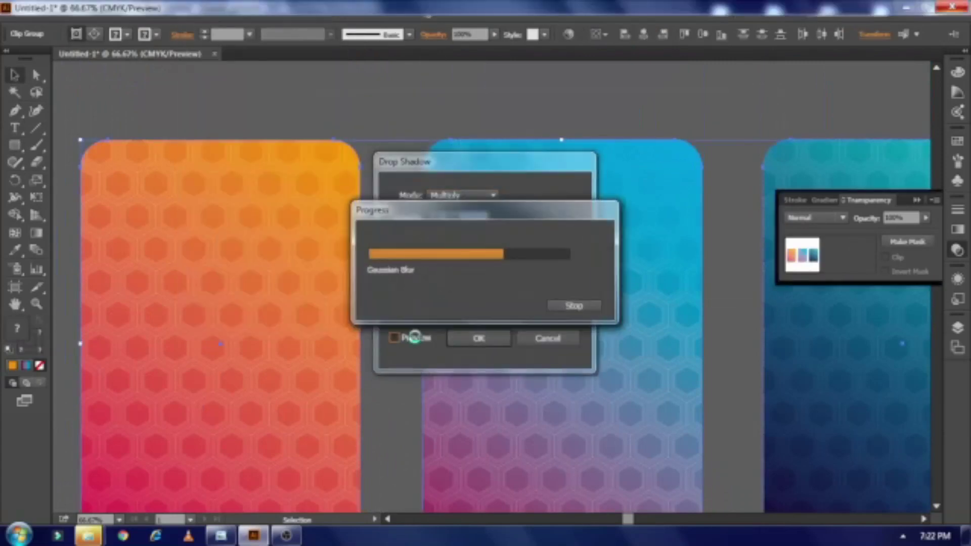
{"action": "key", "text": "Return"}
{"action": "scroll", "coordinate": [347, 299], "scroll_direction": "down", "scroll_amount": 5}
{"action": "left_click", "coordinate": [14, 128]}
{"action": "left_click", "coordinate": [163, 380]}
{"action": "type", "text": "GEO METRIC DESIGN"}
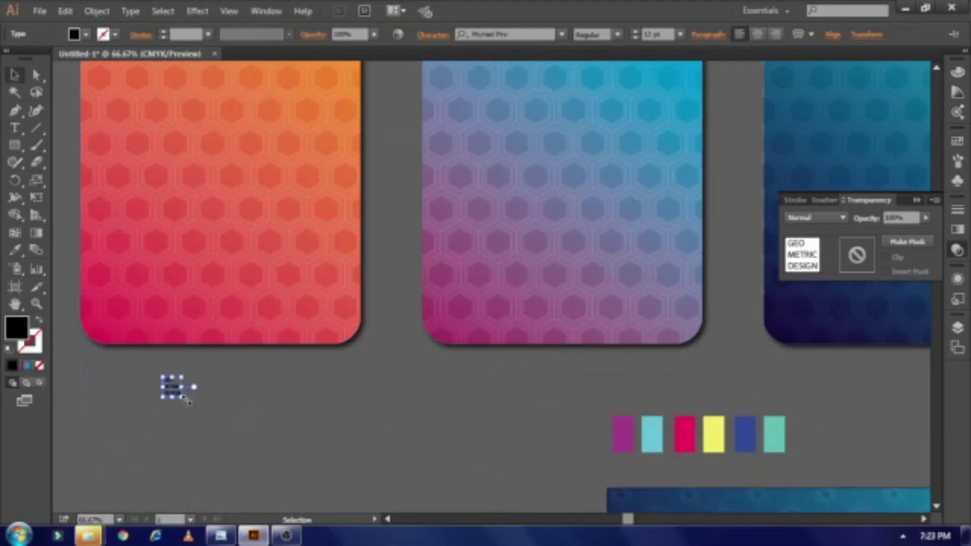
Step: Enlarge and position the title text and set it in Arial Black
{"action": "left_click_drag", "start_coordinate": [188, 401], "coordinate": [232, 445]}
{"action": "left_click_drag", "start_coordinate": [172, 385], "coordinate": [250, 428]}
{"action": "left_click", "coordinate": [561, 34]}
{"action": "left_click", "coordinate": [506, 145]}
{"action": "scroll", "coordinate": [231, 380], "scroll_direction": "down", "scroll_amount": 1}
Step: Set DESIGN to Regular weight while GEO METRIC stays heavy
{"action": "left_click", "coordinate": [14, 128]}
{"action": "scroll", "coordinate": [268, 395], "scroll_direction": "down", "scroll_amount": 2}
{"action": "double_click", "coordinate": [263, 393]}
{"action": "left_click", "coordinate": [618, 33]}
{"action": "left_click", "coordinate": [597, 65]}
{"action": "left_click_drag", "start_coordinate": [352, 354], "coordinate": [180, 315]}
{"action": "left_click", "coordinate": [617, 33]}
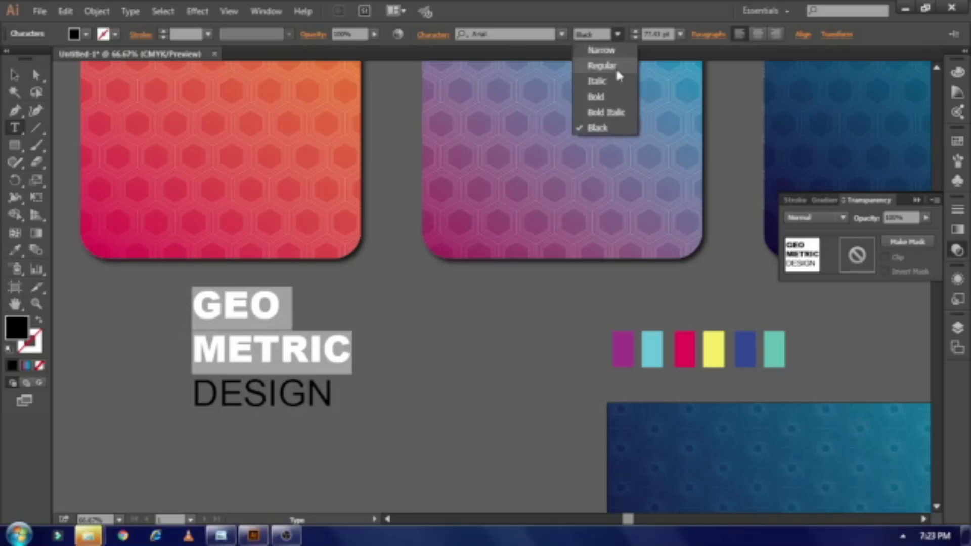
{"action": "left_click", "coordinate": [597, 111]}
Step: Convert the title to outlines, ungroup it, and tighten DESIGN up under METRIC
{"action": "key", "text": "Escape"}
{"action": "right_click", "coordinate": [174, 303]}
{"action": "left_click", "coordinate": [218, 403]}
{"action": "right_click", "coordinate": [247, 356]}
{"action": "left_click", "coordinate": [288, 262]}
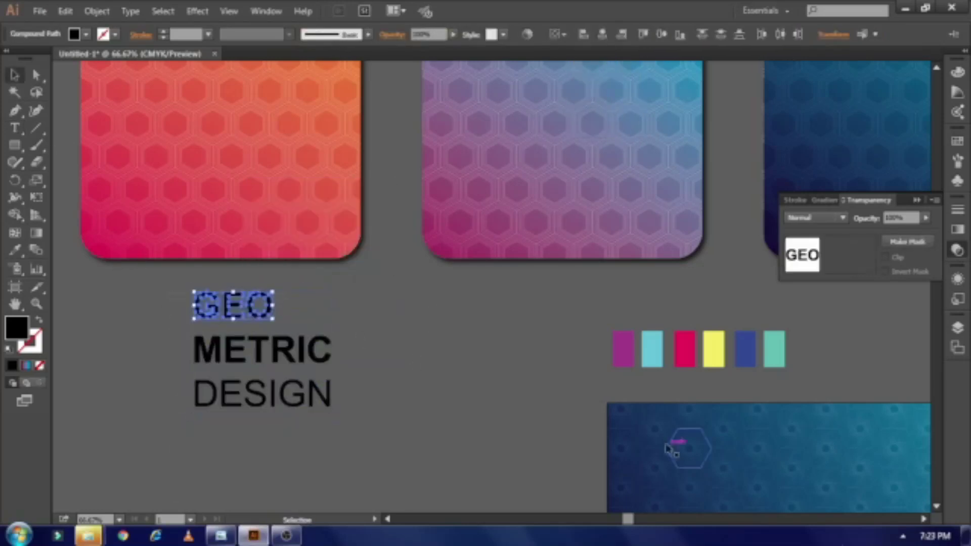
{"action": "left_click_drag", "start_coordinate": [197, 369], "coordinate": [355, 449]}
{"action": "key", "text": "shift+Up"}
{"action": "key", "text": "shift+Up"}
{"action": "key", "text": "shift+Up"}
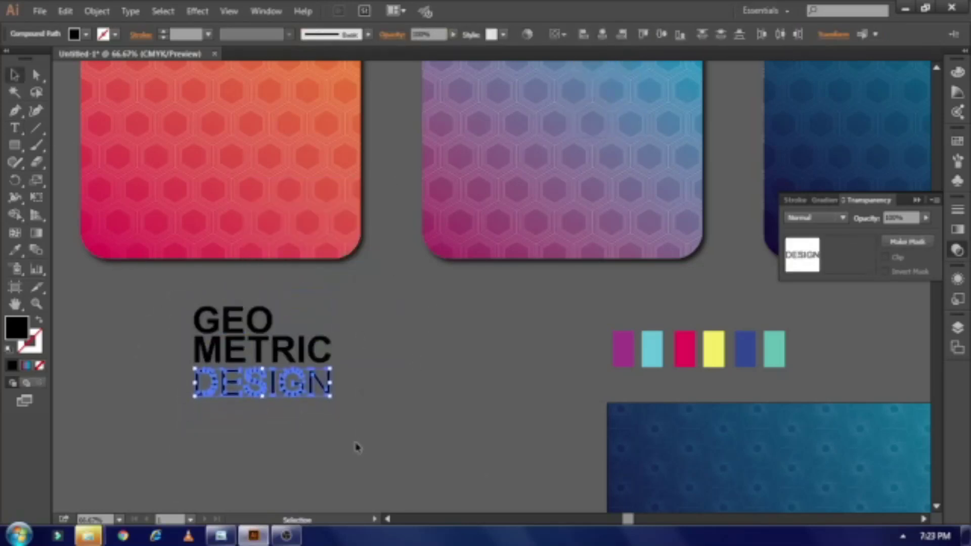
{"action": "left_click_drag", "start_coordinate": [188, 355], "coordinate": [260, 303]}
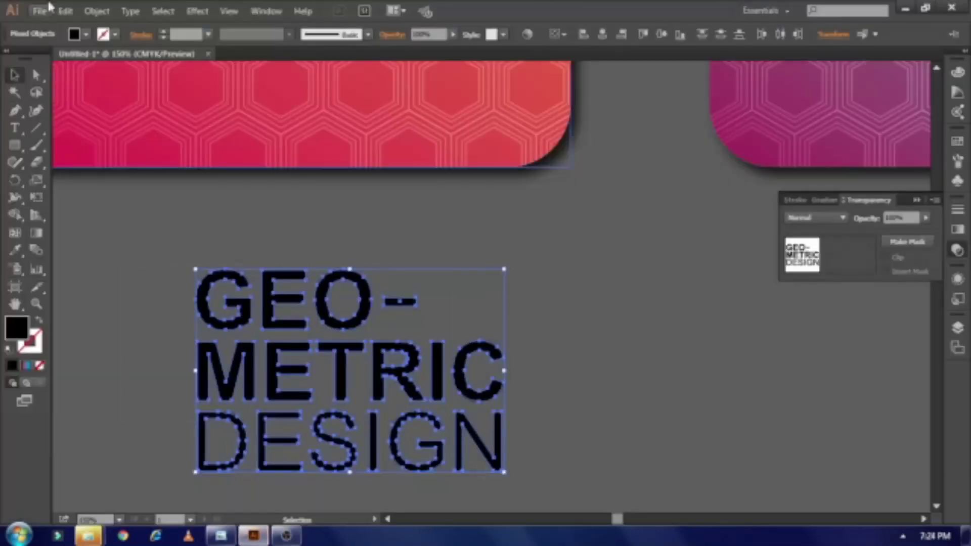
Step: Make the title white, then shrink and place it on the red card
{"action": "left_click", "coordinate": [86, 34]}
{"action": "left_click", "coordinate": [31, 66]}
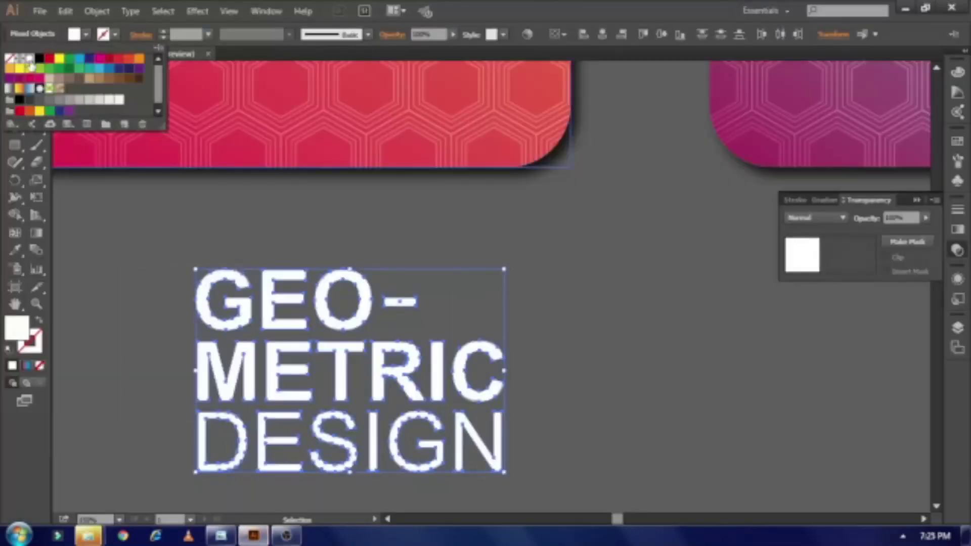
{"action": "left_click", "coordinate": [266, 11]}
{"action": "left_click", "coordinate": [334, 481]}
{"action": "left_click_drag", "start_coordinate": [344, 349], "coordinate": [242, 193]}
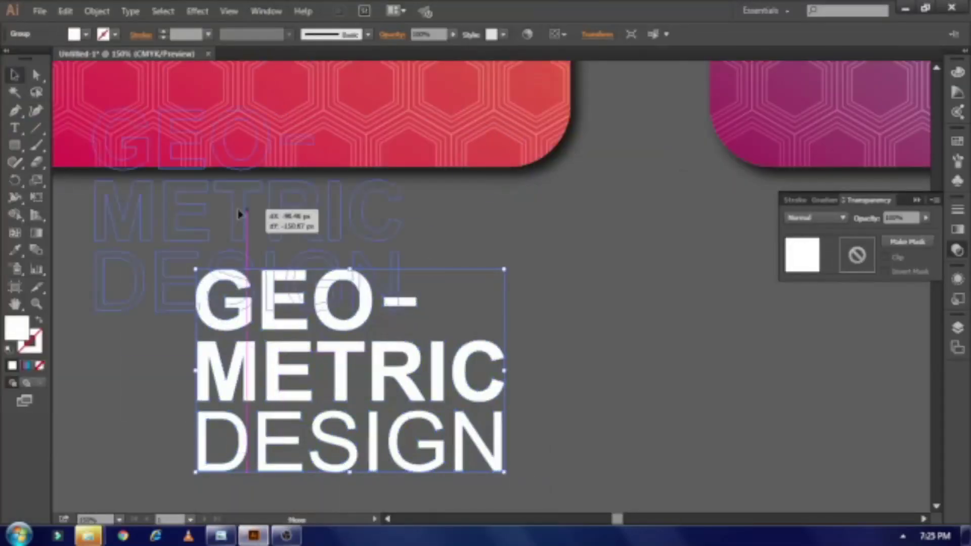
{"action": "key", "text": "ctrl+minus"}
{"action": "key", "text": "ctrl+minus"}
{"action": "left_click_drag", "start_coordinate": [454, 303], "coordinate": [405, 262]}
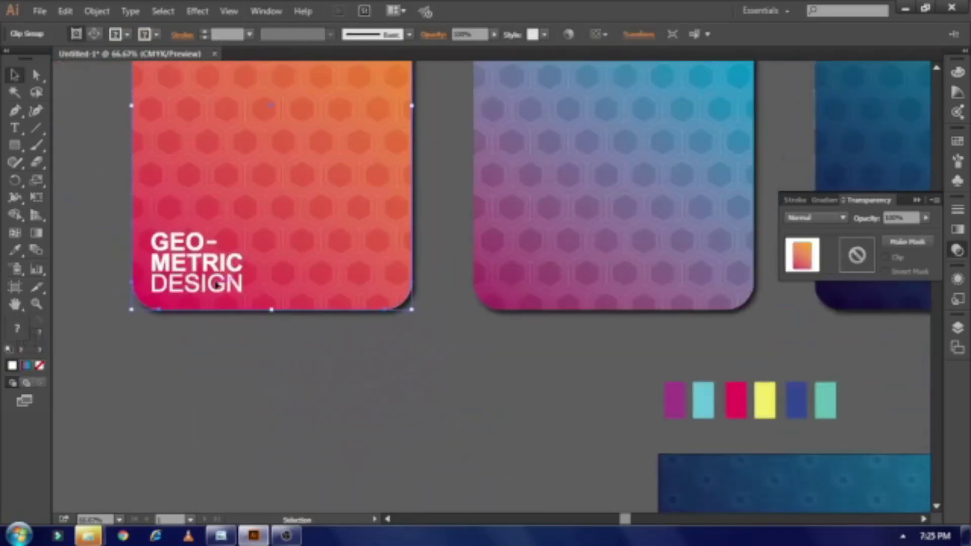
Step: Apply a Stylize > Drop Shadow effect to the title
{"action": "left_click", "coordinate": [216, 285]}
{"action": "left_click", "coordinate": [197, 11]}
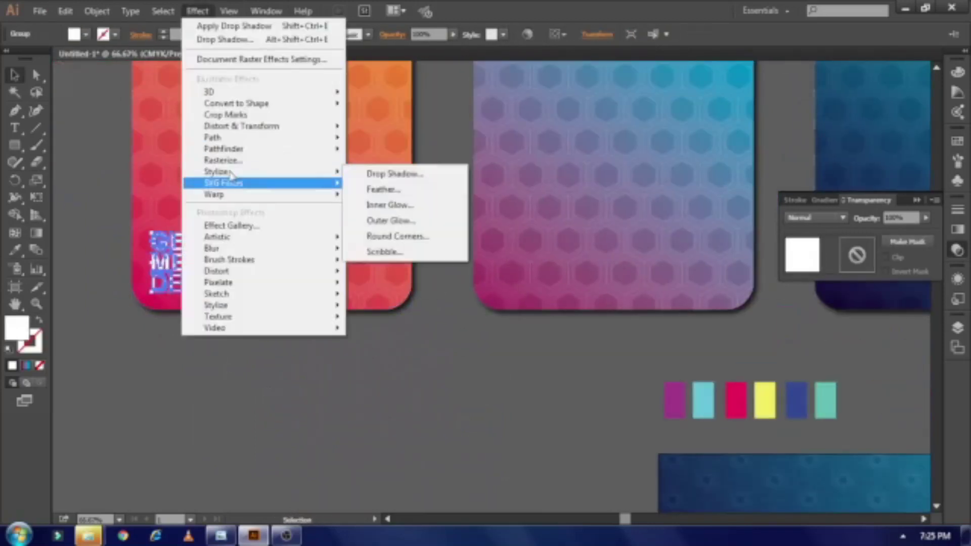
{"action": "left_click", "coordinate": [377, 173]}
{"action": "left_click", "coordinate": [399, 335]}
{"action": "left_click", "coordinate": [481, 340]}
Step: Alt-drag copies of the title onto the middle and blue cards
{"action": "left_click_drag", "start_coordinate": [238, 285], "coordinate": [582, 286]}
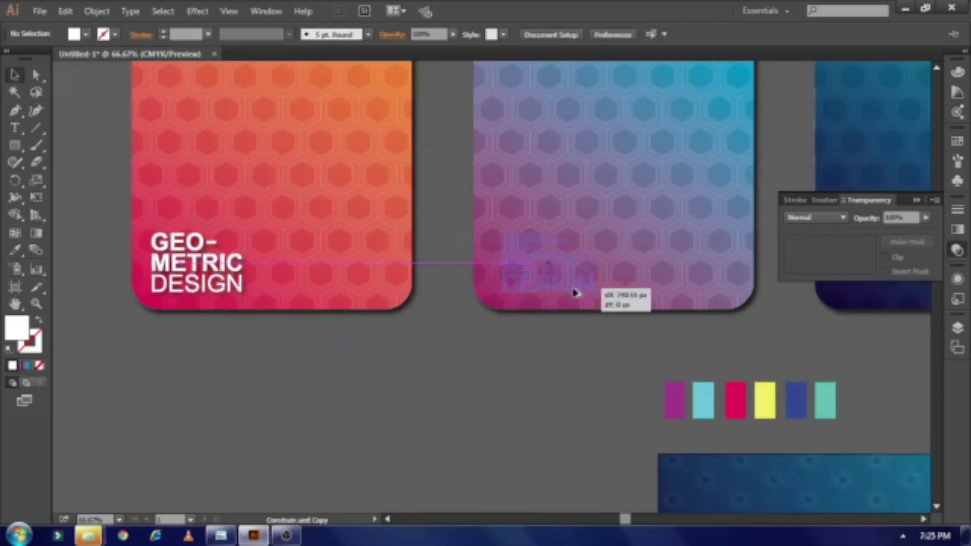
{"action": "left_click", "coordinate": [538, 390]}
{"action": "scroll", "coordinate": [243, 506], "scroll_direction": "right", "scroll_amount": 5}
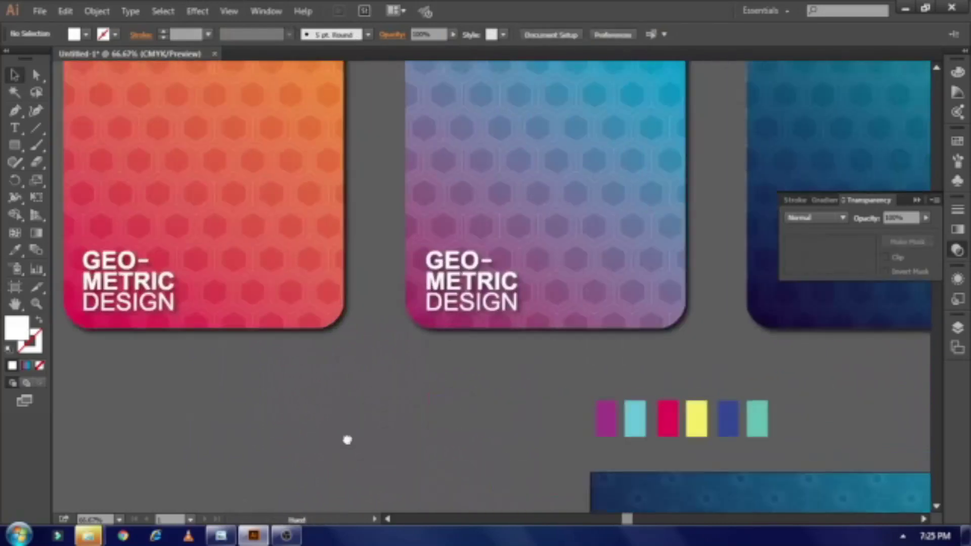
{"action": "left_click_drag", "start_coordinate": [345, 327], "coordinate": [688, 323]}
Step: Make the blue card's title yellow
{"action": "left_click", "coordinate": [86, 34]}
{"action": "left_click", "coordinate": [59, 59]}
{"action": "left_click", "coordinate": [257, 391]}
{"action": "scroll", "coordinate": [257, 391], "scroll_direction": "up", "scroll_amount": 3}
Step: Try purple and magenta fills on the middle card's title
{"action": "left_click", "coordinate": [377, 397]}
{"action": "left_click", "coordinate": [86, 34]}
{"action": "left_click", "coordinate": [140, 69]}
{"action": "left_click", "coordinate": [351, 407]}
{"action": "left_click", "coordinate": [87, 34]}
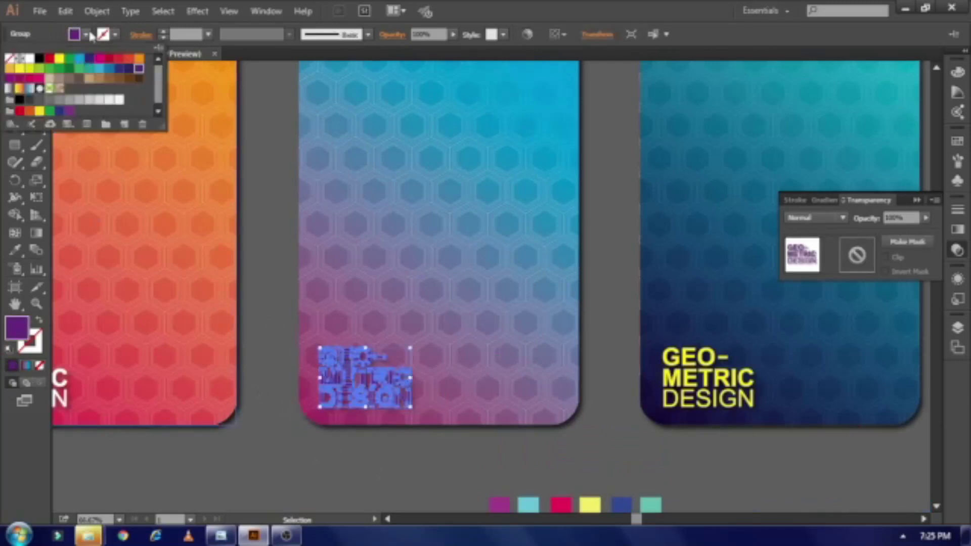
{"action": "left_click", "coordinate": [332, 469]}
{"action": "left_click", "coordinate": [364, 395]}
Step: Try further fill colours, including dark purple, on the middle card's title
{"action": "left_click", "coordinate": [86, 34]}
{"action": "left_click", "coordinate": [99, 58]}
{"action": "left_click", "coordinate": [297, 455]}
{"action": "left_click", "coordinate": [364, 380]}
{"action": "left_click", "coordinate": [86, 33]}
{"action": "left_click", "coordinate": [76, 116]}
{"action": "left_click", "coordinate": [269, 297]}
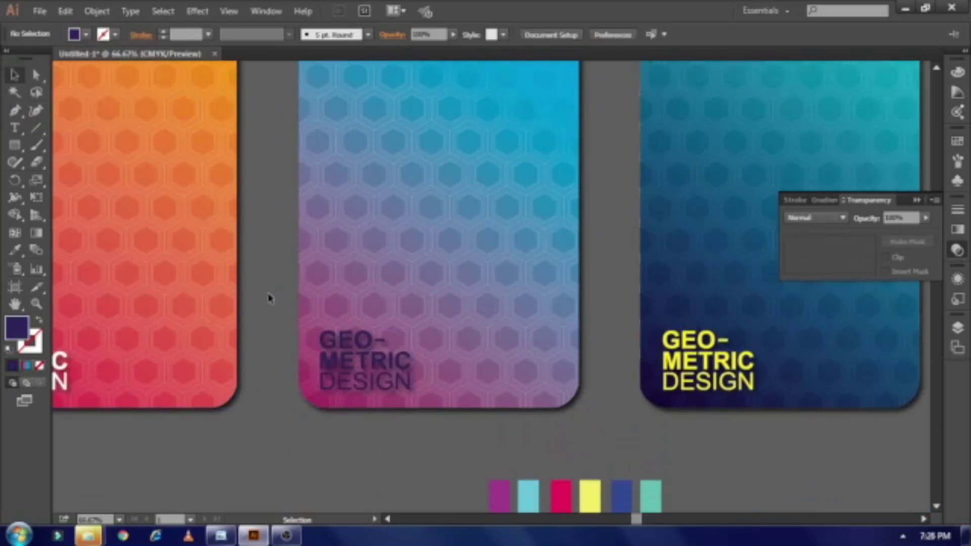
{"action": "left_click_drag", "start_coordinate": [269, 297], "coordinate": [447, 263]}
{"action": "left_click", "coordinate": [541, 344]}
Step: Make the middle card's title light grey
{"action": "left_click", "coordinate": [71, 120]}
{"action": "left_click", "coordinate": [64, 180]}
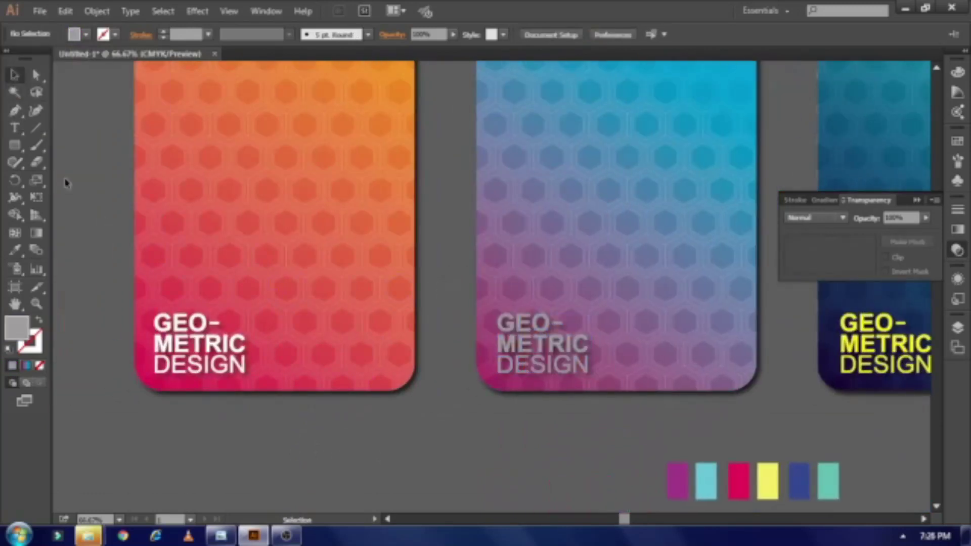
{"action": "key", "text": "ctrl+minus"}
{"action": "key", "text": "ctrl+minus"}
Step: Inspect the orange, middle and blue cards' context menus and select the blue card group
{"action": "right_click", "coordinate": [375, 328]}
{"action": "left_click", "coordinate": [410, 393]}
{"action": "right_click", "coordinate": [575, 315]}
{"action": "left_click", "coordinate": [607, 383]}
{"action": "left_click", "coordinate": [735, 354]}
{"action": "right_click", "coordinate": [723, 330]}
{"action": "left_click", "coordinate": [749, 399]}
Step: Move the orange card onto the stack and bring the orange and teal cards to front
{"action": "mouse_move", "coordinate": [364, 333]}
{"action": "left_mouse_down"}
{"action": "mouse_move", "coordinate": [570, 334]}
{"action": "mouse_move", "coordinate": [493, 344]}
{"action": "left_mouse_up"}
{"action": "right_click", "coordinate": [570, 334]}
{"action": "left_click", "coordinate": [730, 461]}
{"action": "right_click", "coordinate": [592, 338]}
{"action": "left_click", "coordinate": [758, 462]}
{"action": "left_click_drag", "start_coordinate": [598, 343], "coordinate": [602, 344]}
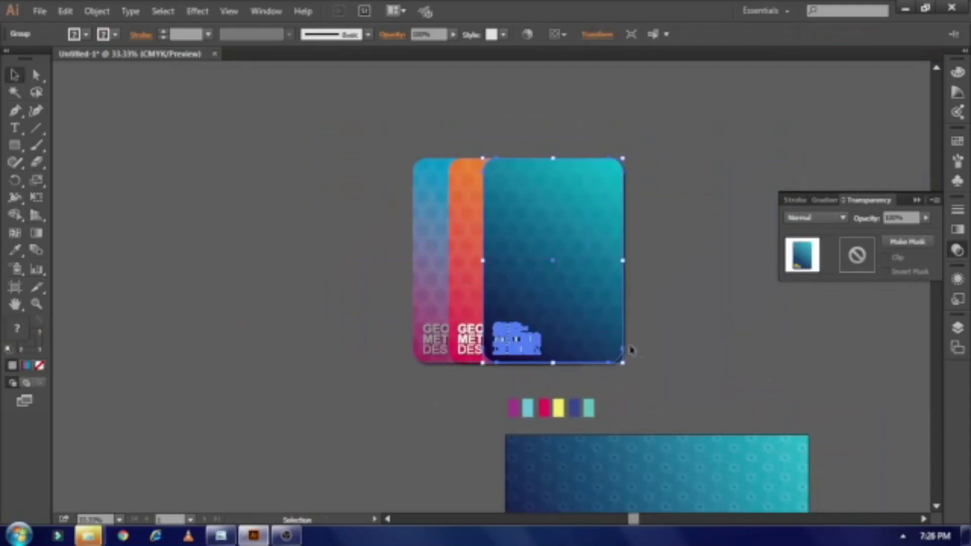
Step: Ungroup the teal card and group the selected cards together
{"action": "left_click", "coordinate": [400, 192]}
{"action": "right_click", "coordinate": [524, 342]}
{"action": "left_click", "coordinate": [560, 427]}
{"action": "right_click", "coordinate": [434, 340]}
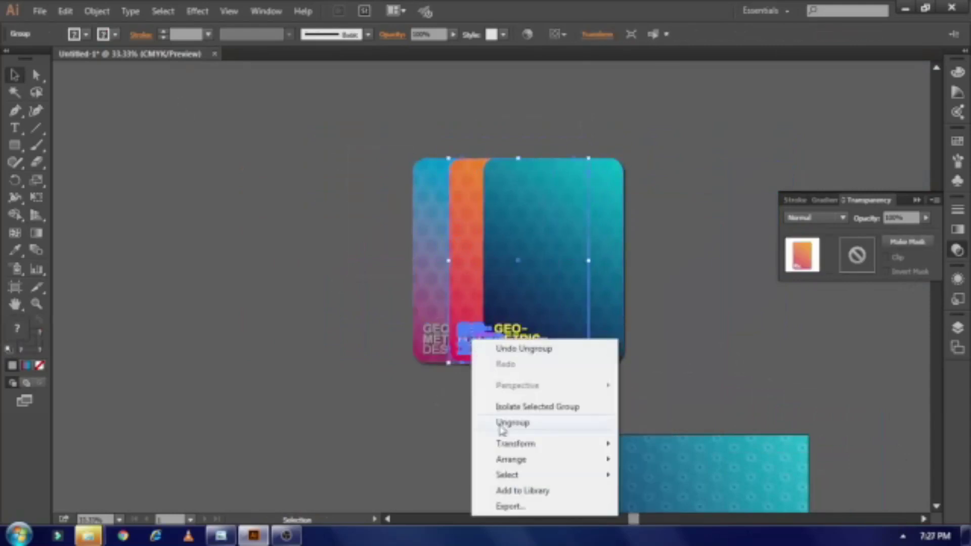
{"action": "left_click", "coordinate": [197, 11]}
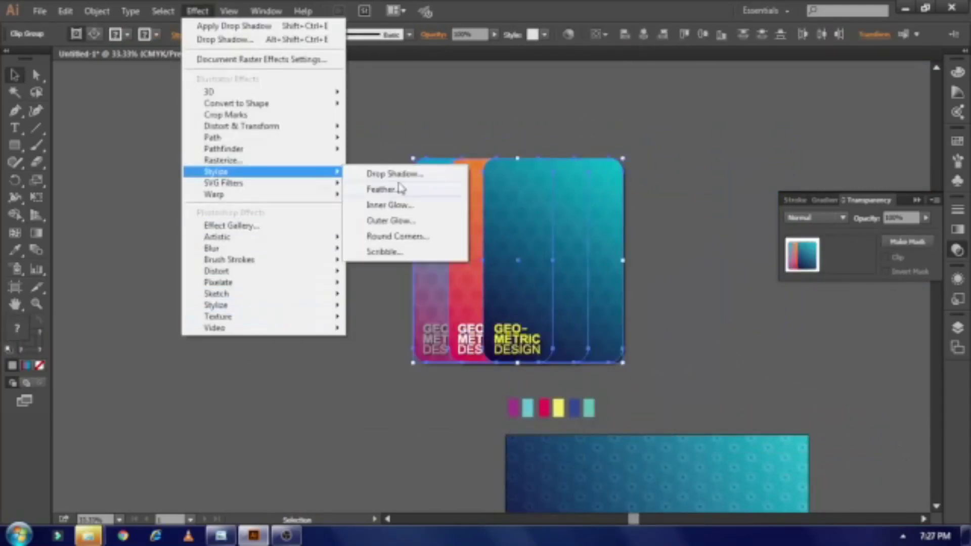
Step: Give the card group a drop shadow and adjust its vertical offset in Appearance
{"action": "left_click", "coordinate": [401, 188]}
{"action": "left_click", "coordinate": [621, 298]}
{"action": "left_click", "coordinate": [266, 11]}
{"action": "left_click", "coordinate": [314, 119]}
{"action": "left_click", "coordinate": [823, 331]}
{"action": "left_click_drag", "start_coordinate": [484, 159], "coordinate": [737, 100]}
{"action": "left_click", "coordinate": [686, 202]}
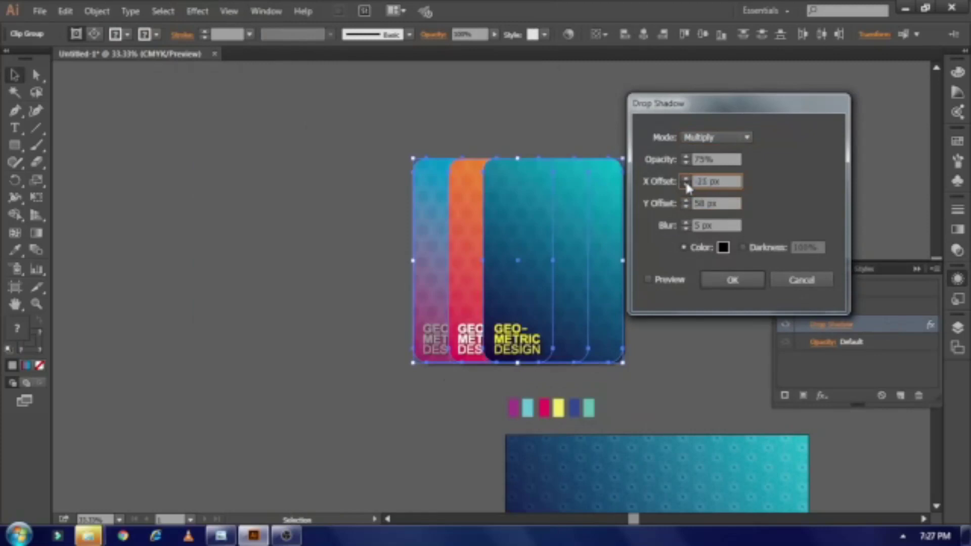
{"action": "left_click", "coordinate": [686, 202]}
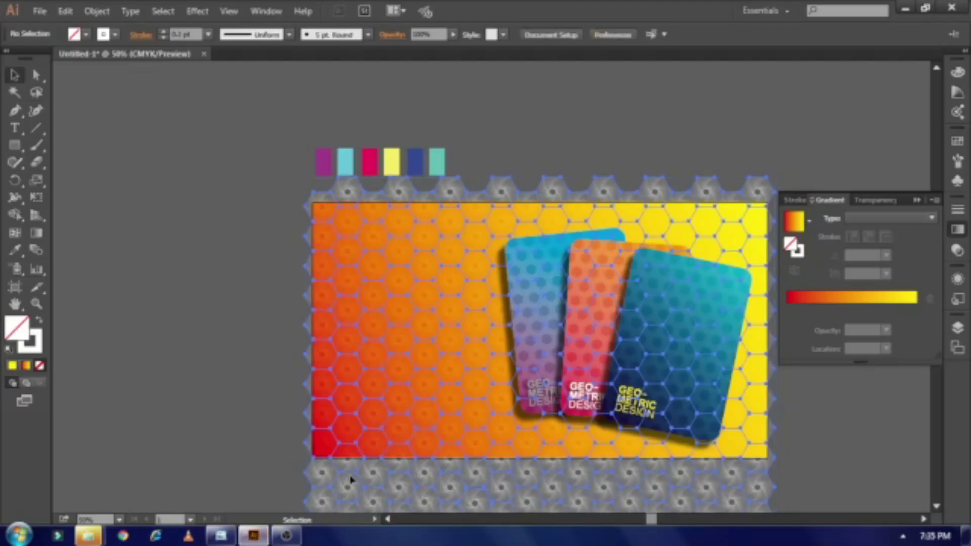
Step: Set the hexagon pattern's blend mode to Multiply in the Transparency panel
{"action": "left_click", "coordinate": [266, 11]}
{"action": "left_click", "coordinate": [334, 196]}
{"action": "left_click", "coordinate": [894, 327]}
{"action": "left_click", "coordinate": [824, 219]}
{"action": "left_click", "coordinate": [814, 268]}
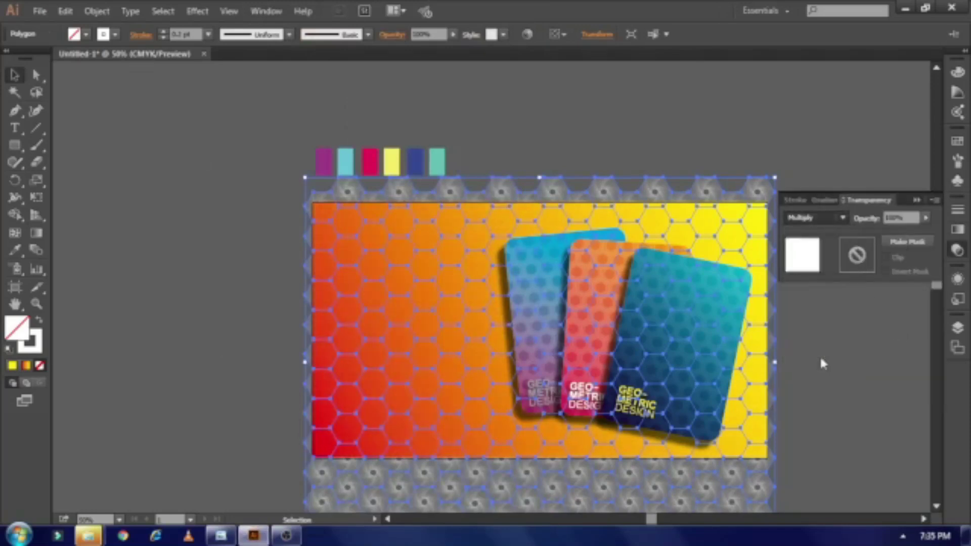
{"action": "left_click", "coordinate": [844, 369]}
Step: Switch the hexagon pattern to a subtler blend mode, then select all artwork for clipping
{"action": "left_click", "coordinate": [769, 197]}
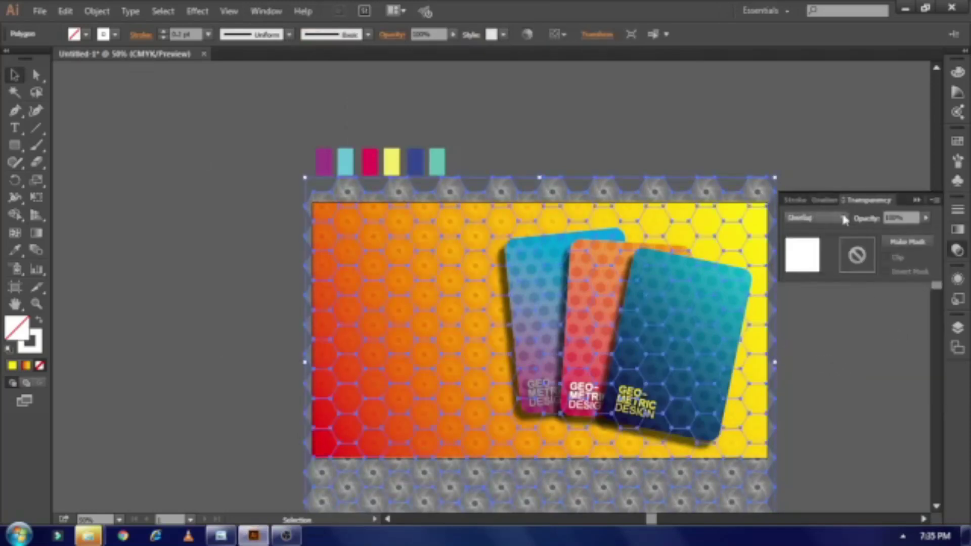
{"action": "left_click", "coordinate": [815, 218]}
{"action": "left_click", "coordinate": [804, 371]}
{"action": "left_click", "coordinate": [913, 410]}
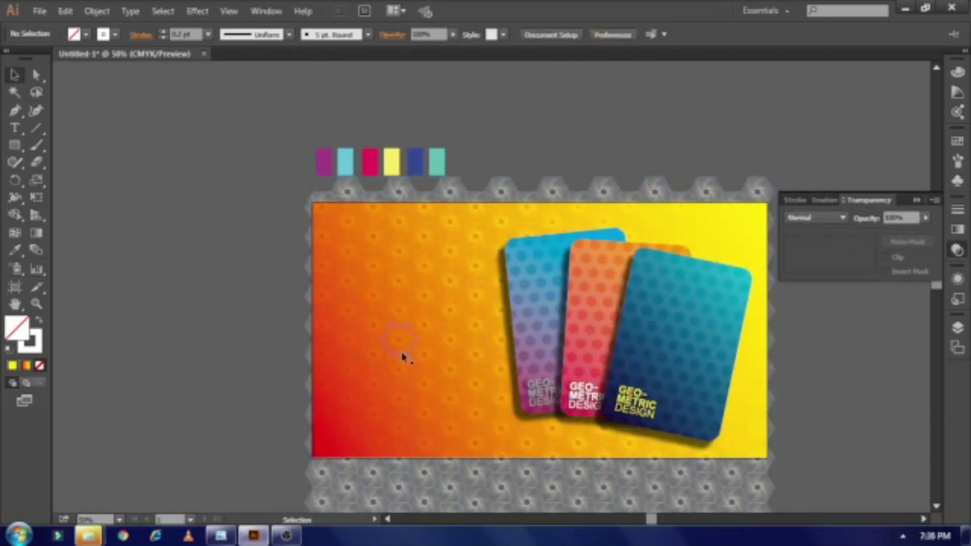
{"action": "key", "text": "ctrl+a"}
{"action": "right_click", "coordinate": [413, 217]}
Step: Select the clipped banner artwork and bring the empty area beside it into view
{"action": "left_click", "coordinate": [466, 303]}
{"action": "left_click", "coordinate": [239, 369]}
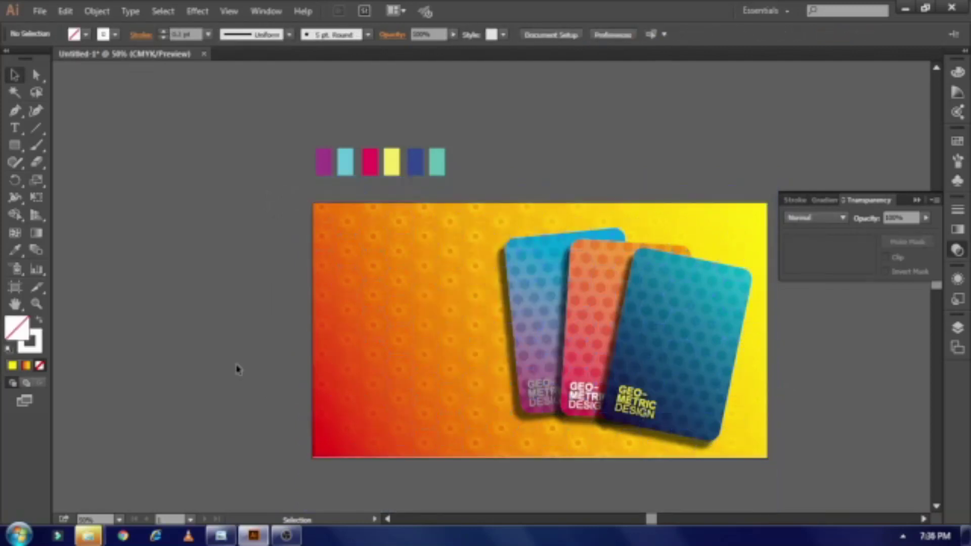
{"action": "left_click", "coordinate": [314, 401]}
{"action": "key", "text": "ctrl+plus"}
{"action": "scroll", "coordinate": [329, 373], "scroll_direction": "down", "scroll_amount": 5}
{"action": "left_click_drag", "start_coordinate": [282, 336], "coordinate": [358, 297]}
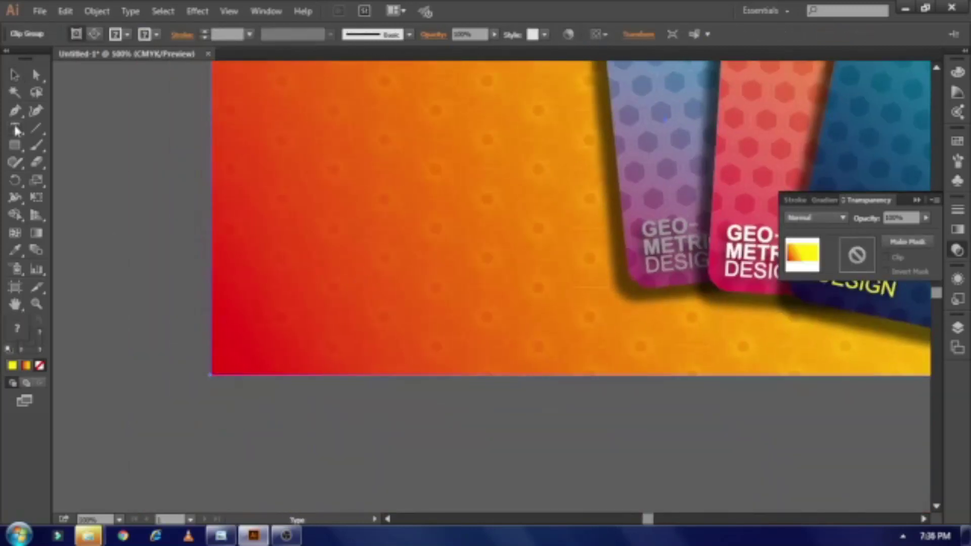
Step: Type the GEO-METRIC DESIGN title, enlarge it, and set DESIGN to Regular weight
{"action": "key", "text": "t"}
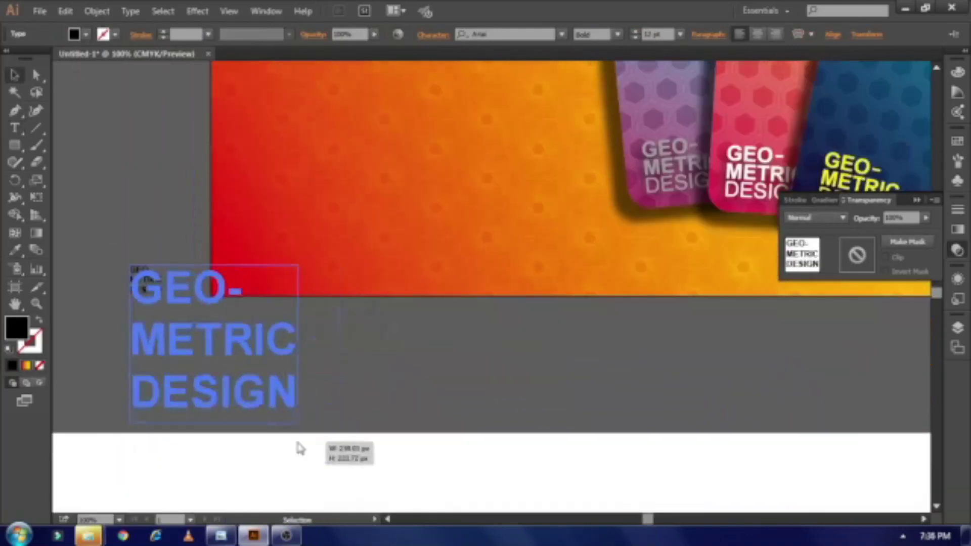
{"action": "left_click_drag", "start_coordinate": [163, 383], "coordinate": [293, 419]}
{"action": "mouse_move", "coordinate": [334, 243]}
{"action": "left_mouse_down"}
{"action": "mouse_move", "coordinate": [340, 338]}
{"action": "mouse_move", "coordinate": [380, 429]}
{"action": "left_mouse_up"}
{"action": "left_click", "coordinate": [618, 34]}
{"action": "left_click", "coordinate": [620, 63]}
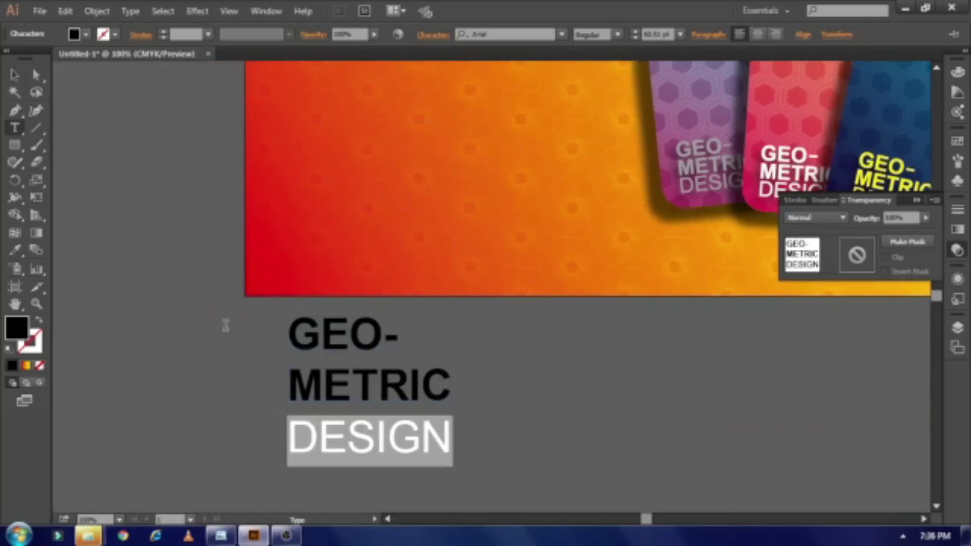
{"action": "key", "text": "Escape"}
Step: Outline the title text, ungroup it, and select the GEO-, METRIC and DESIGN lines
{"action": "key", "text": "ctrl+shift+o"}
{"action": "right_click", "coordinate": [380, 336]}
{"action": "left_click", "coordinate": [385, 322]}
{"action": "left_click", "coordinate": [314, 336]}
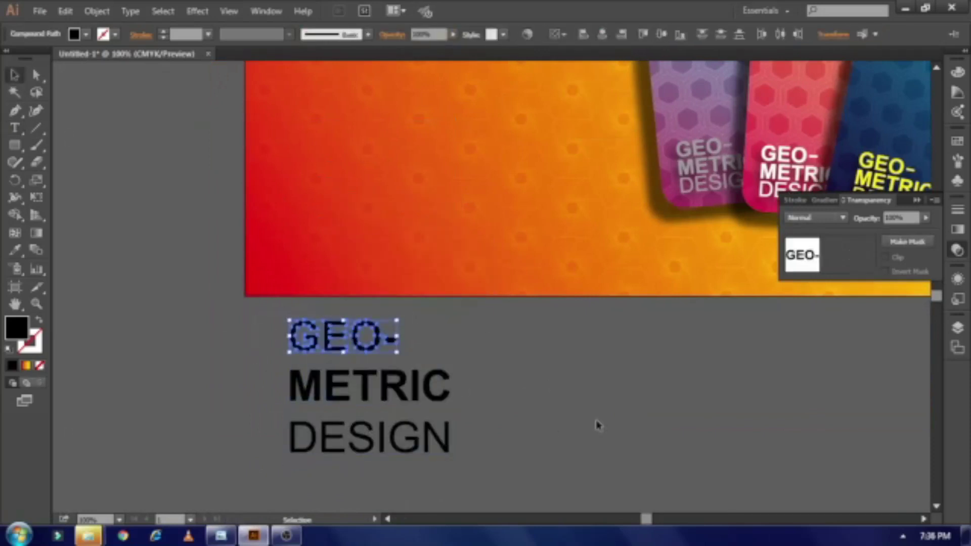
{"action": "left_click", "coordinate": [445, 397], "text": "shift"}
{"action": "left_click", "coordinate": [448, 440], "text": "shift"}
{"action": "left_click", "coordinate": [266, 11]}
{"action": "left_click", "coordinate": [333, 482]}
Step: Move the title onto the banner's lower left and give it a drop shadow
{"action": "left_click_drag", "start_coordinate": [380, 418], "coordinate": [380, 223]}
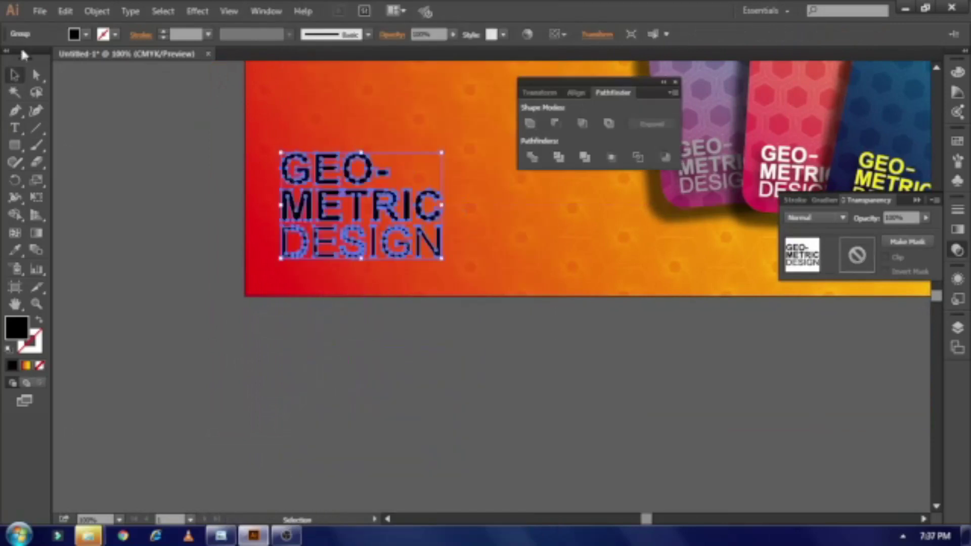
{"action": "scroll", "coordinate": [152, 264], "scroll_direction": "up", "scroll_amount": 3}
{"action": "left_click", "coordinate": [197, 11]}
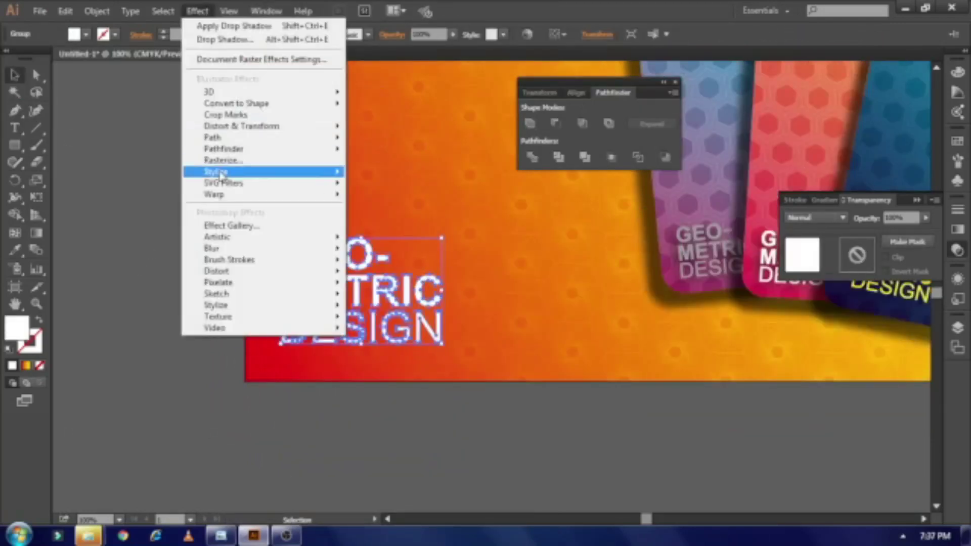
{"action": "left_click", "coordinate": [372, 170]}
{"action": "left_click", "coordinate": [648, 279]}
{"action": "left_click", "coordinate": [733, 279]}
{"action": "left_click", "coordinate": [112, 269]}
Step: Select the six colour swatch rectangles and delete them
{"action": "key", "text": "ctrl+minus"}
{"action": "key", "text": "ctrl+minus"}
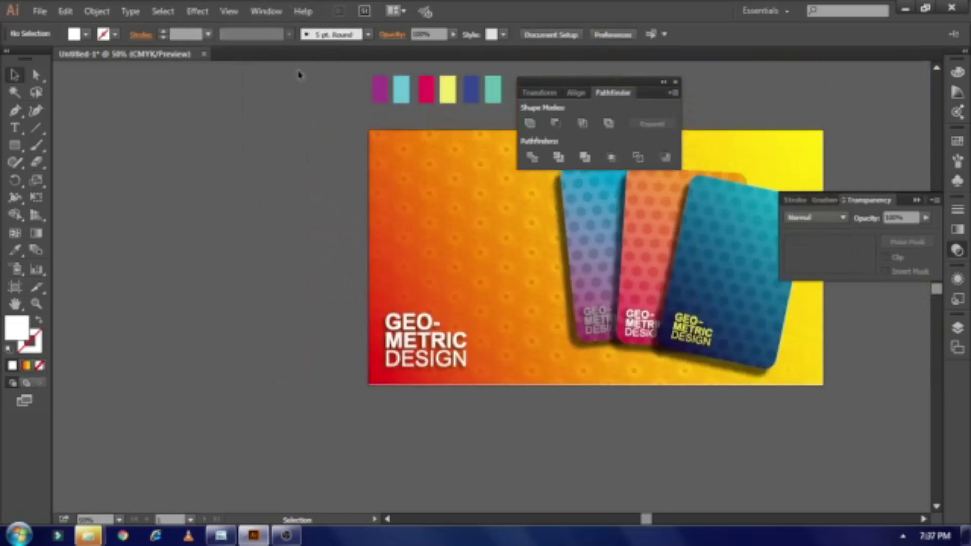
{"action": "left_click_drag", "start_coordinate": [278, 187], "coordinate": [200, 232]}
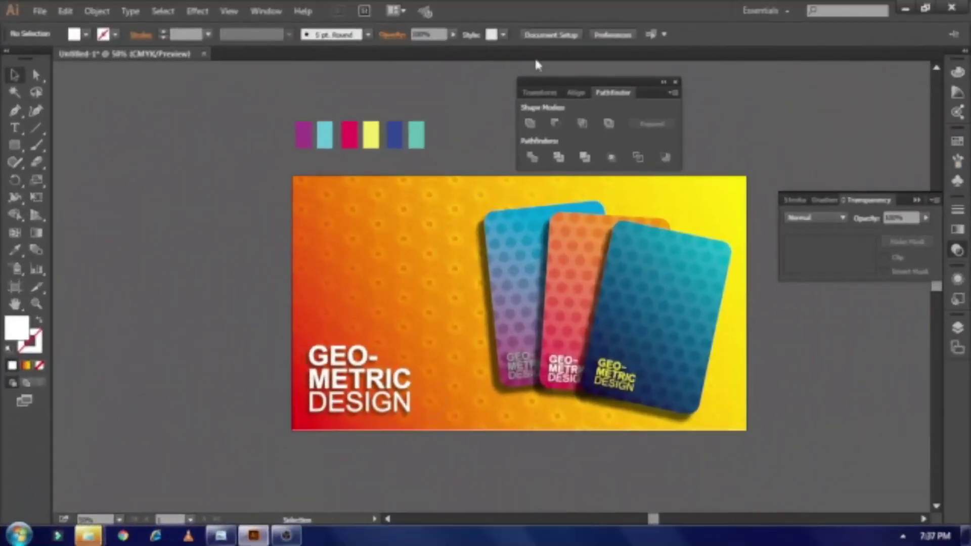
{"action": "key", "text": "ctrl+a"}
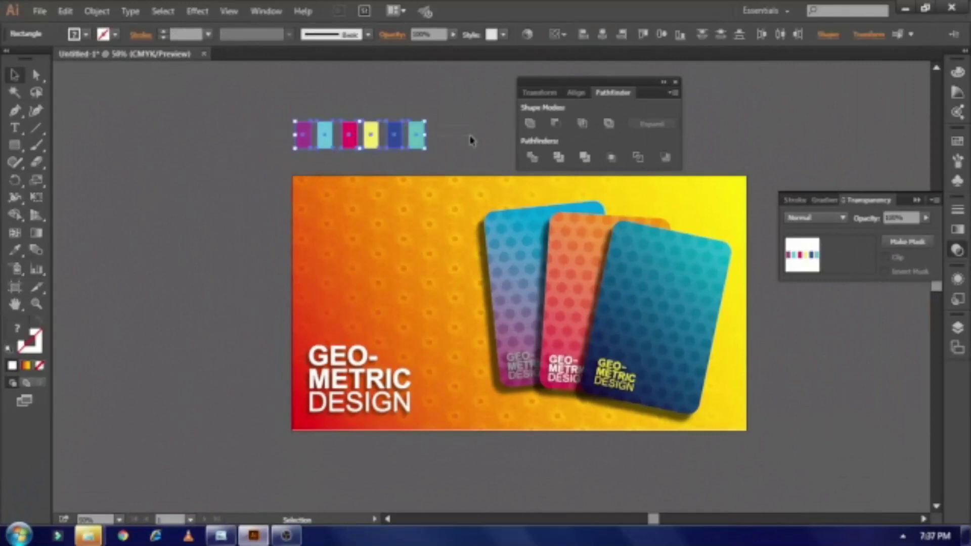
{"action": "key", "text": "Delete"}
Step: Close the Pathfinder panel, collapse Transparency, and zoom in to review the banner
{"action": "left_click", "coordinate": [676, 82]}
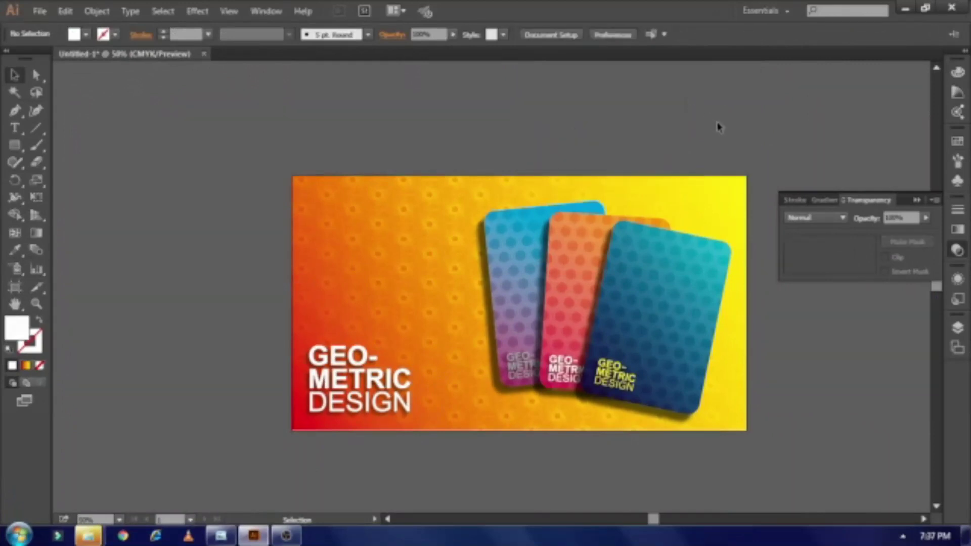
{"action": "key", "text": "ctrl+plus"}
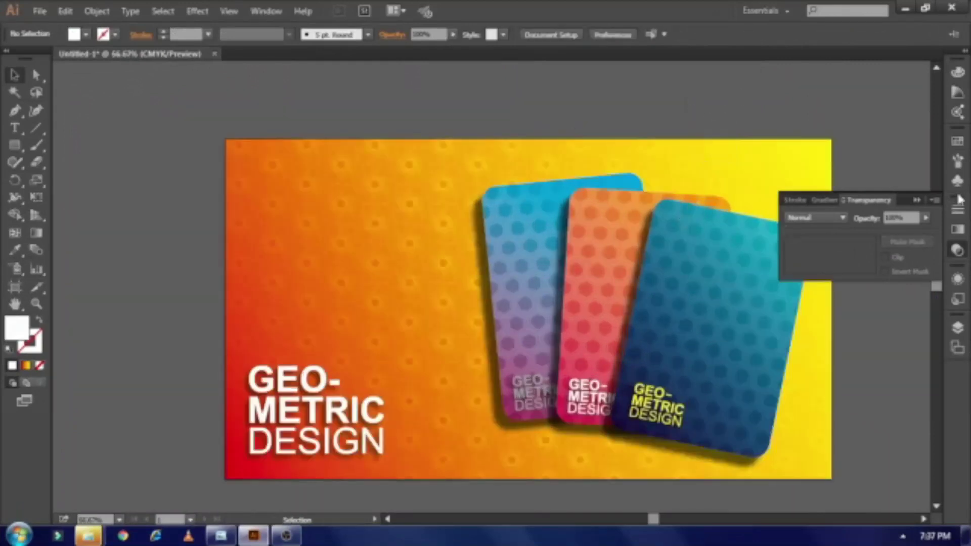
{"action": "left_click", "coordinate": [959, 200]}
{"action": "left_click_drag", "start_coordinate": [659, 291], "coordinate": [627, 290]}
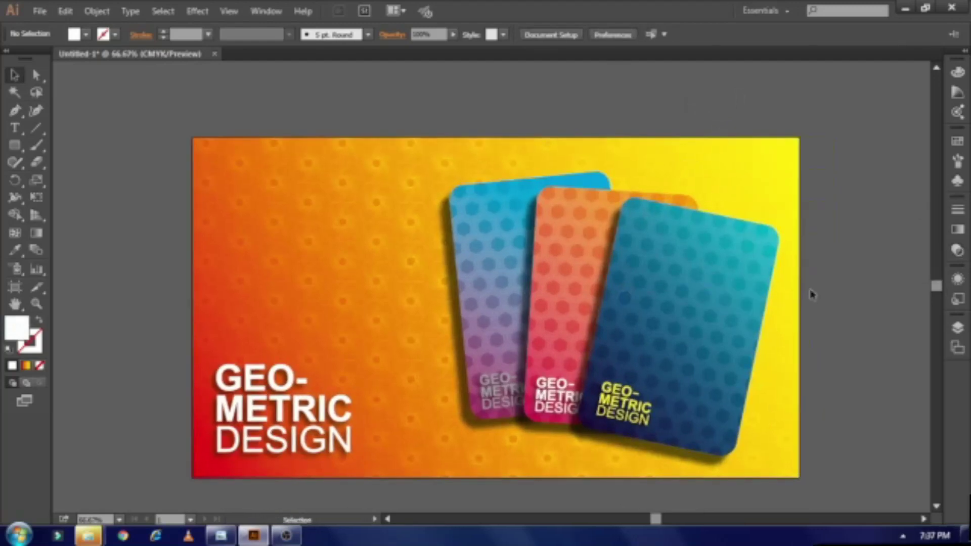